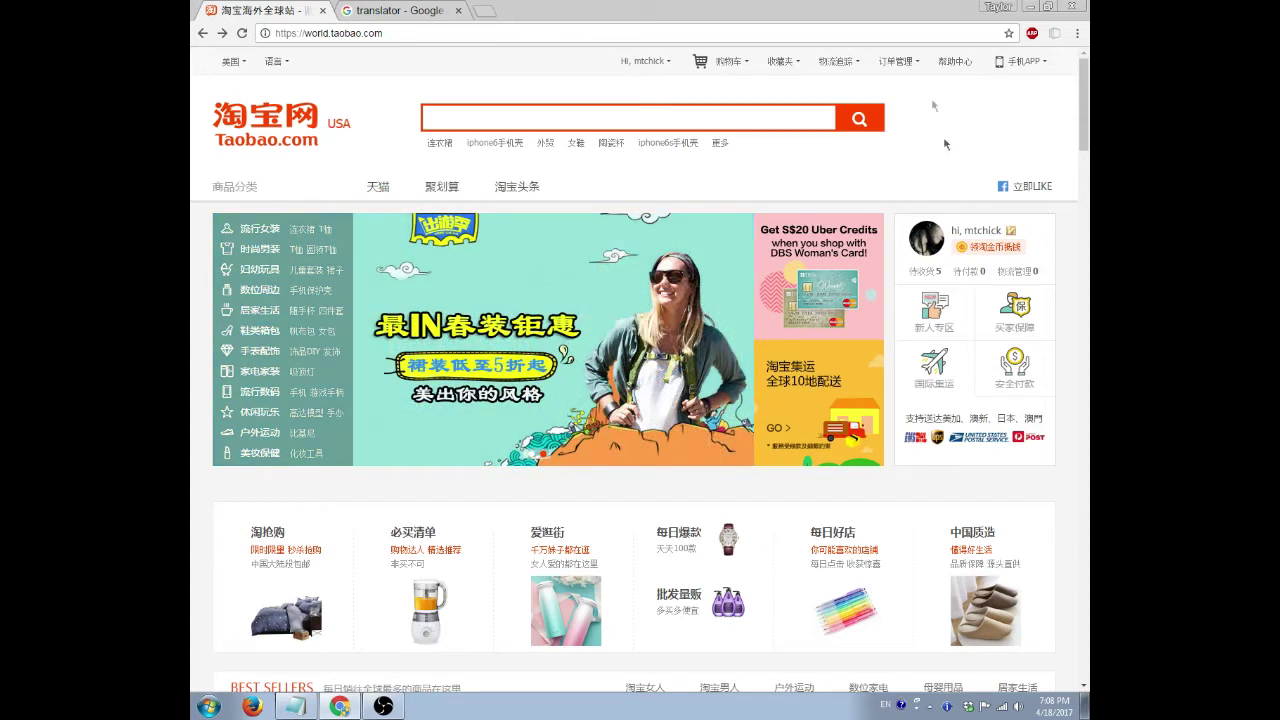
Look at the Google translator page, return to the Taobao home page and translate it into English.
{"action": "left_click", "coordinate": [396, 9]}
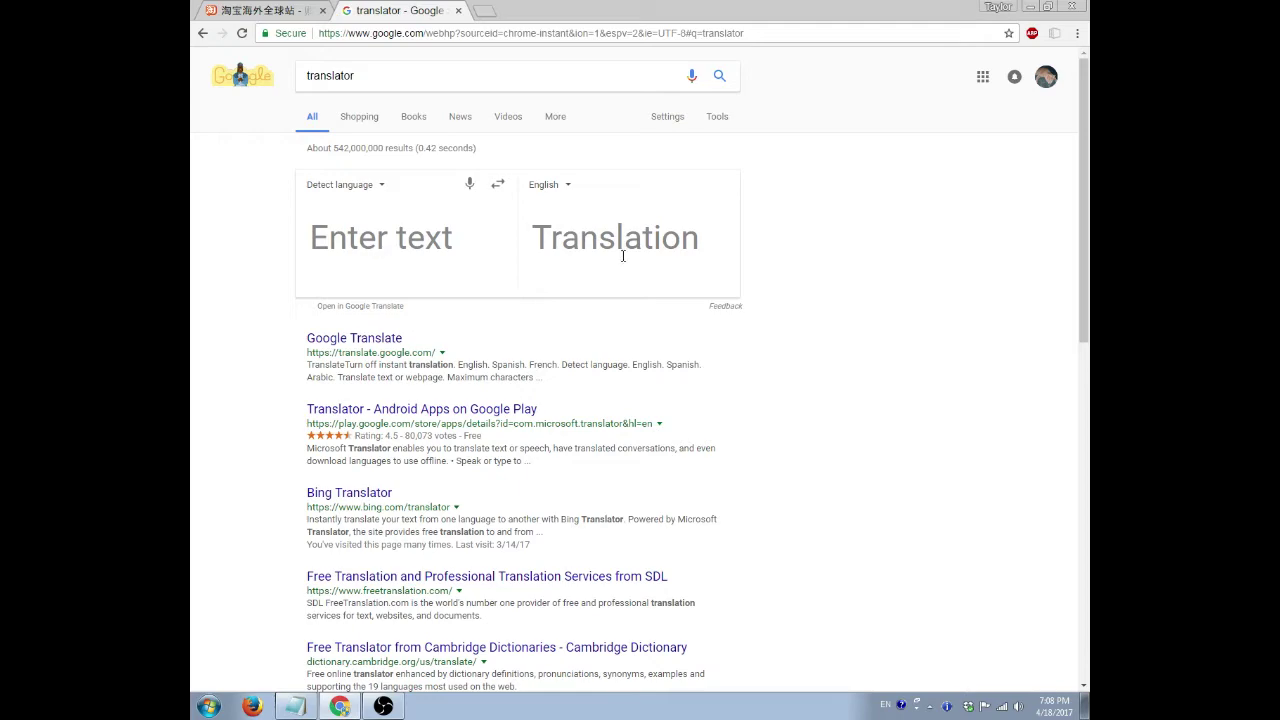
{"action": "left_click", "coordinate": [259, 12]}
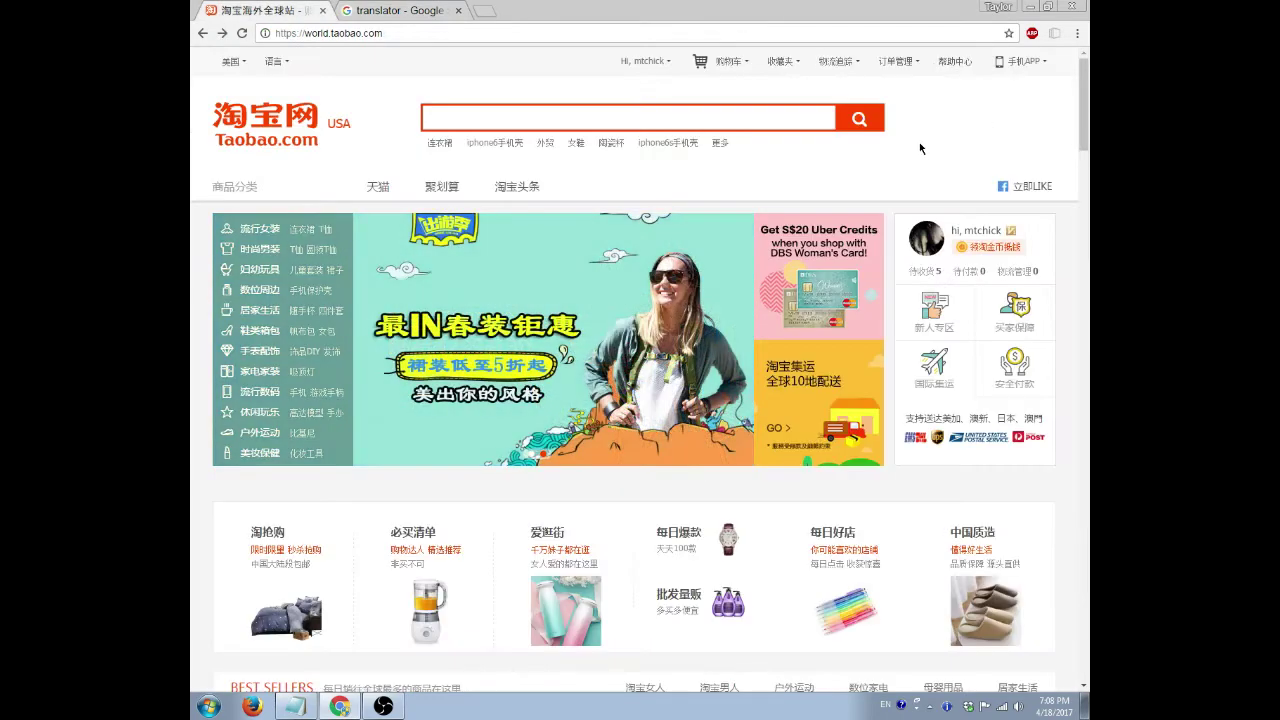
{"action": "right_click", "coordinate": [920, 145]}
{"action": "left_click", "coordinate": [960, 262]}
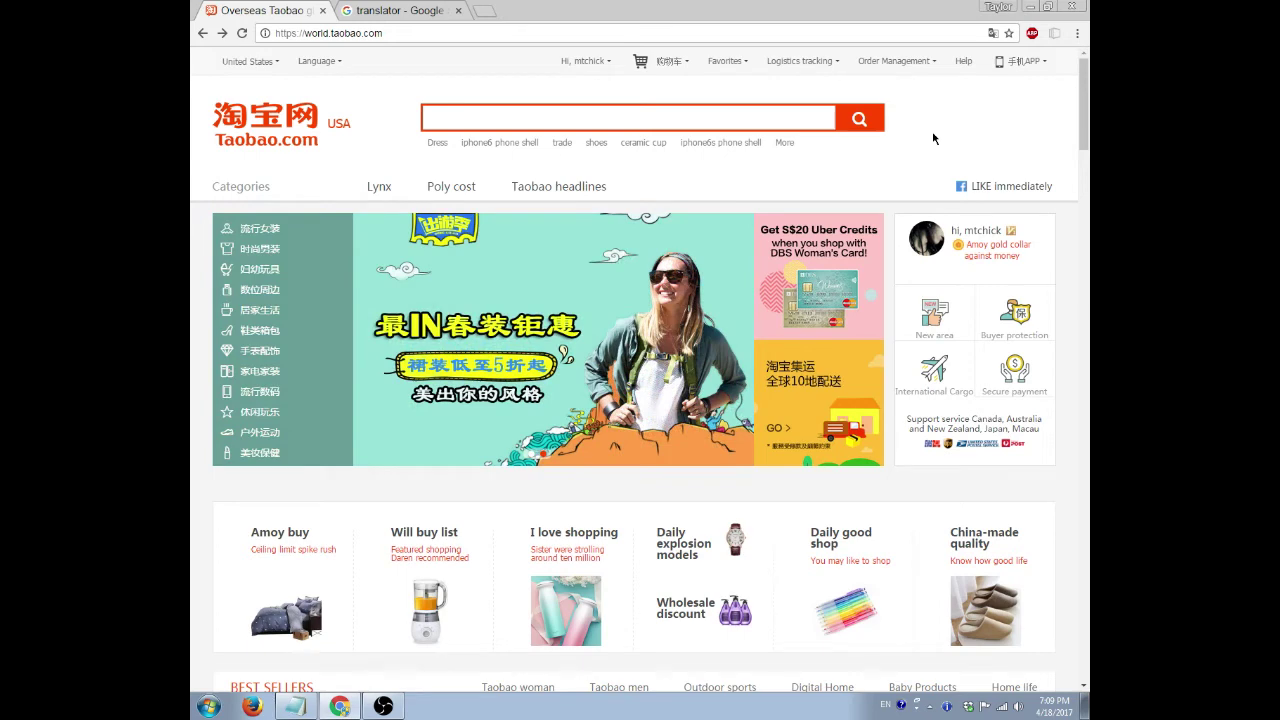
From Taobao's help center, open the Alibaba client page, translate it into English and open the buyer's Ali Want product page.
{"action": "left_click", "coordinate": [964, 62]}
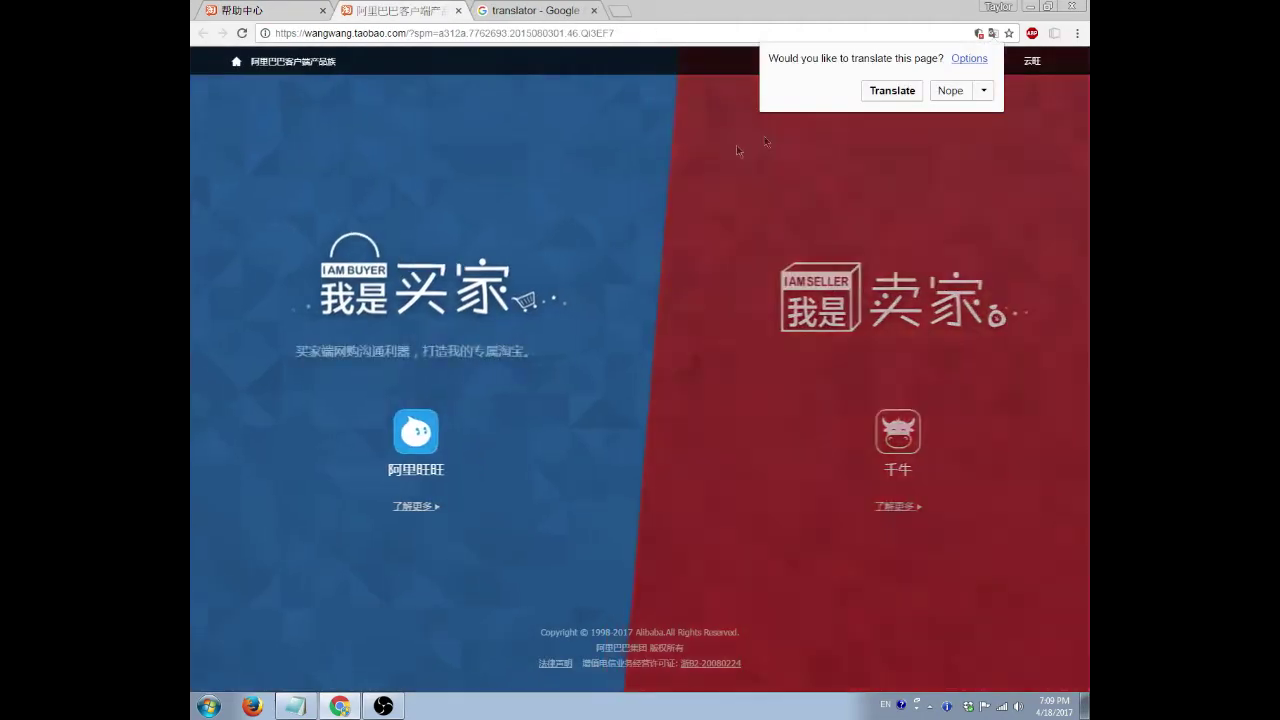
{"action": "left_click", "coordinate": [892, 90]}
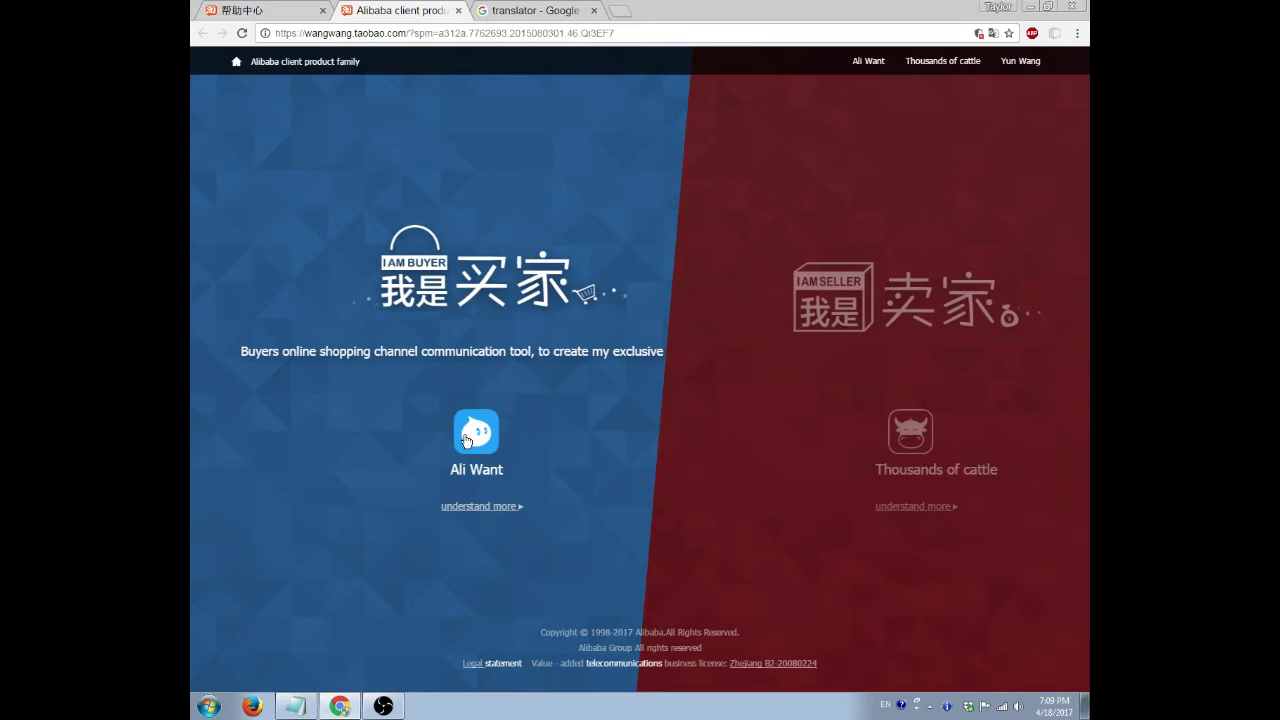
{"action": "left_click", "coordinate": [465, 438]}
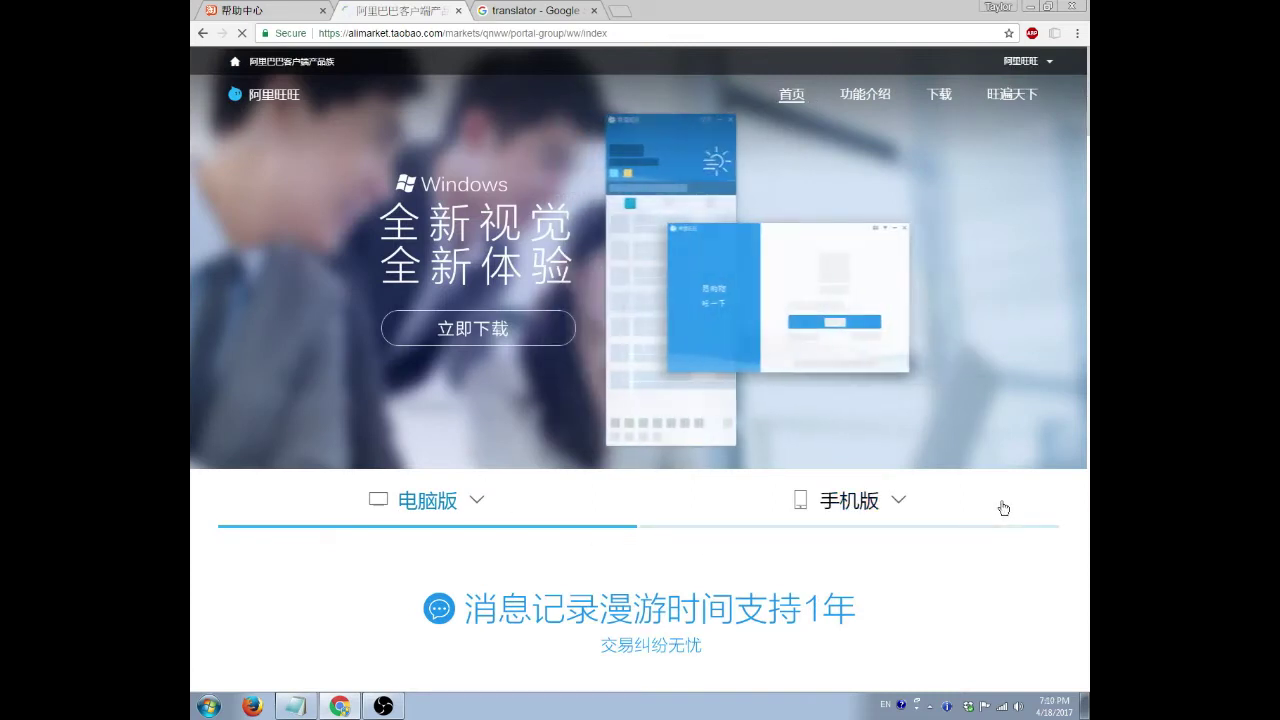
Translate the Ali Want product page into English and dismiss the translation notice.
{"action": "right_click", "coordinate": [949, 565]}
{"action": "left_click", "coordinate": [955, 513]}
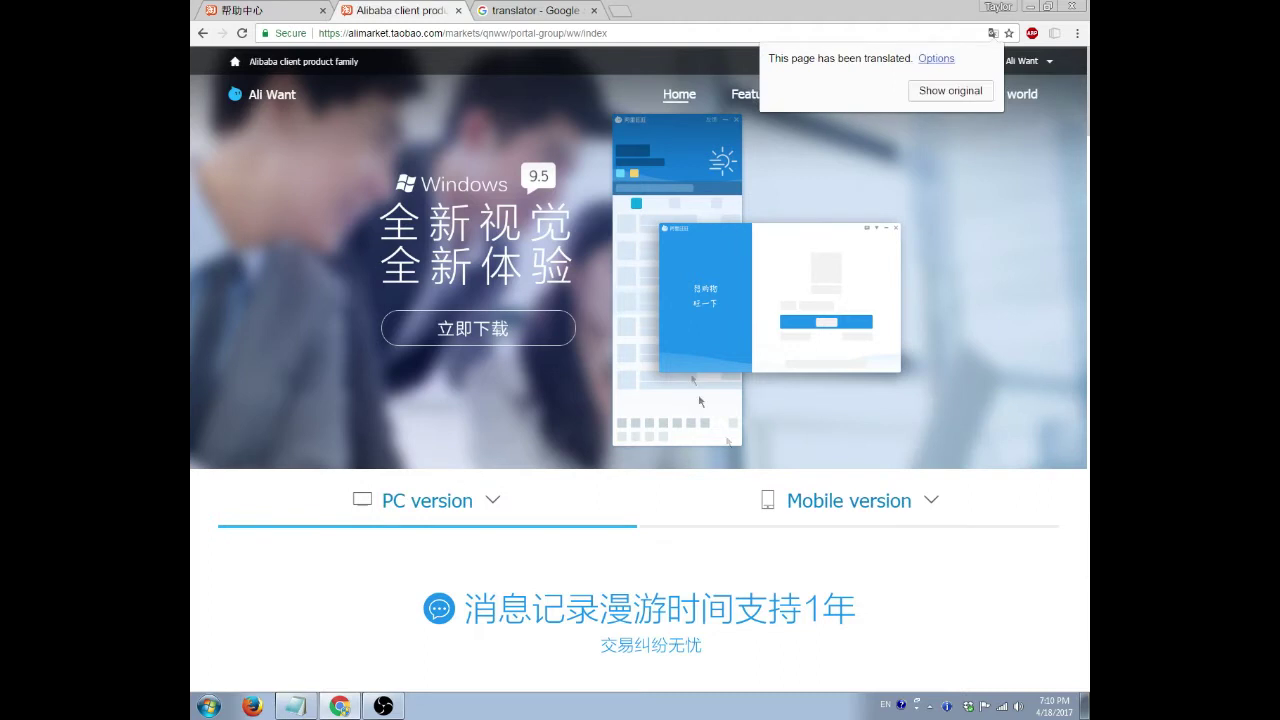
{"action": "left_click", "coordinate": [915, 8]}
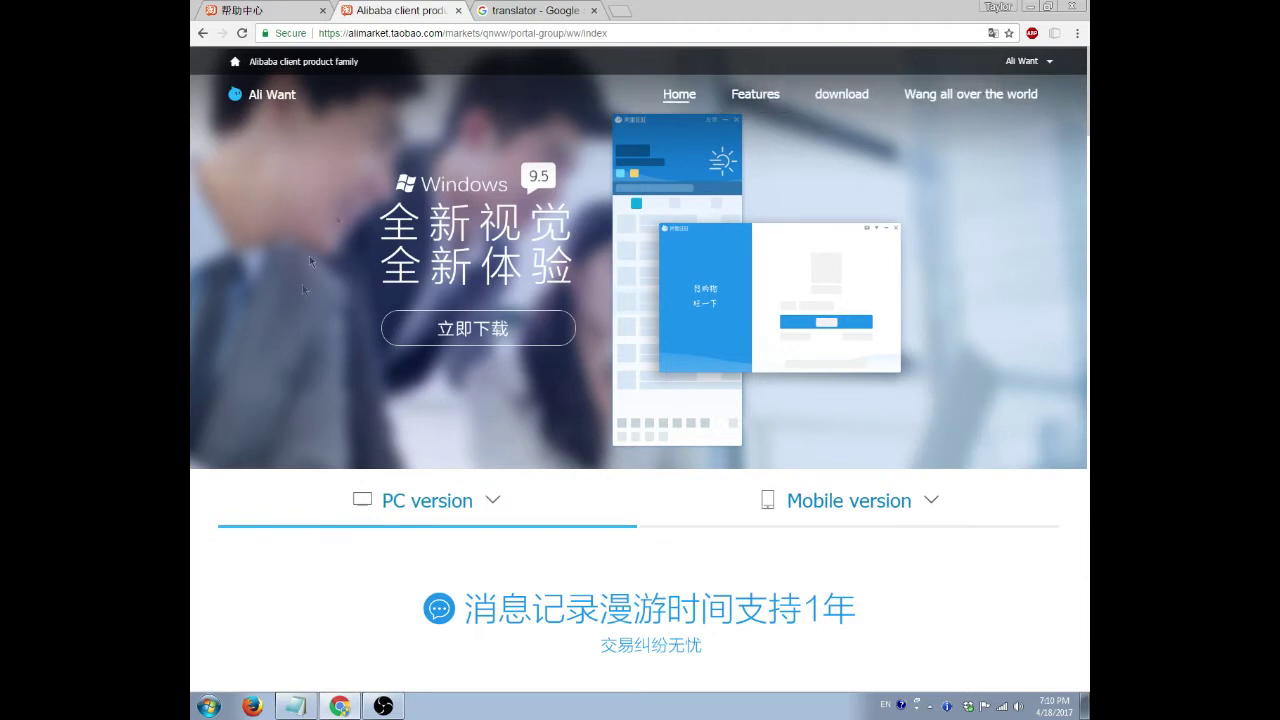
Download the Windows legacy version of Ali Want from the product page.
{"action": "mouse_move", "coordinate": [439, 507]}
{"action": "scroll", "coordinate": [418, 505], "scroll_direction": "down", "scroll_amount": 4}
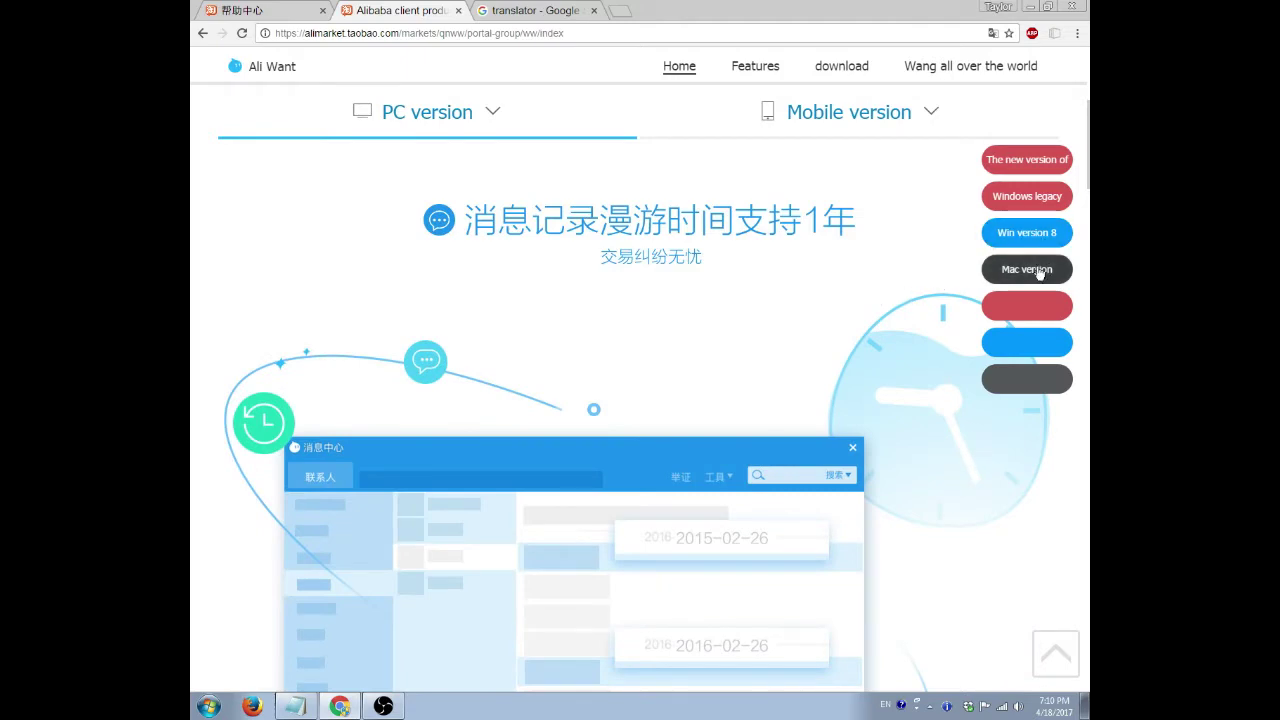
{"action": "scroll", "coordinate": [246, 508], "scroll_direction": "down", "scroll_amount": 3}
{"action": "scroll", "coordinate": [246, 508], "scroll_direction": "up", "scroll_amount": 2}
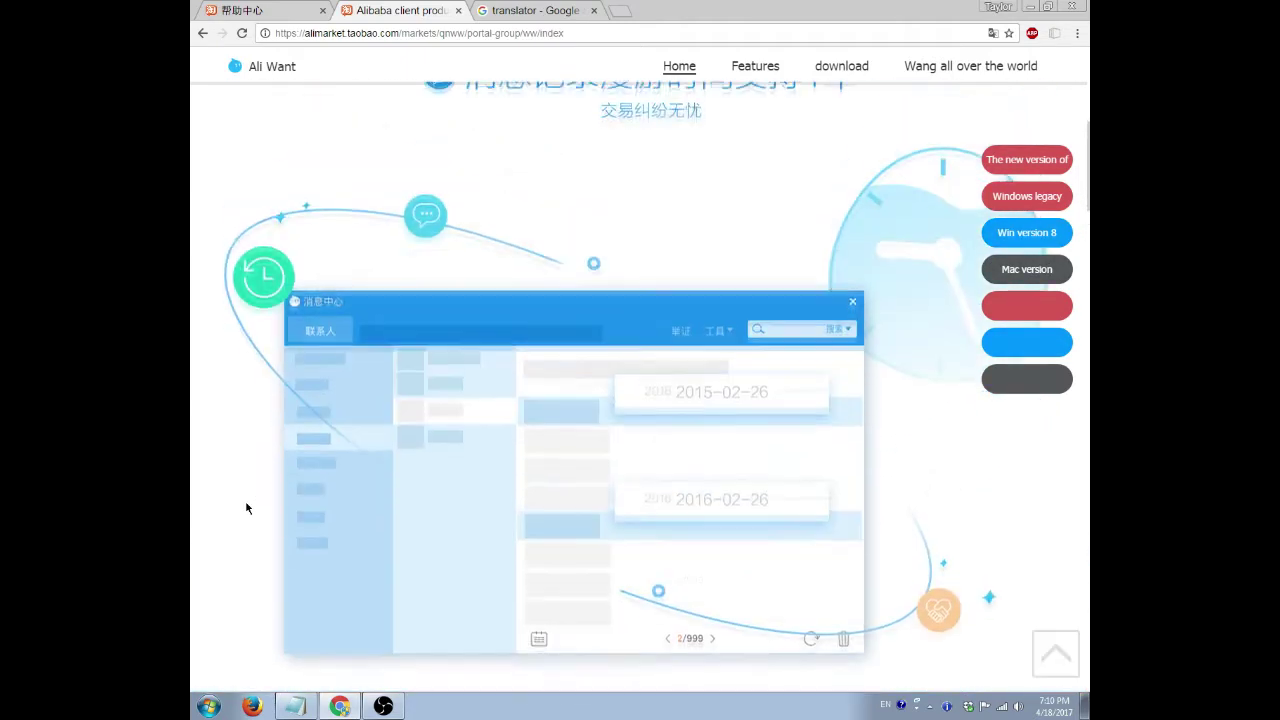
{"action": "triple_click", "coordinate": [1037, 205]}
{"action": "left_click", "coordinate": [799, 207]}
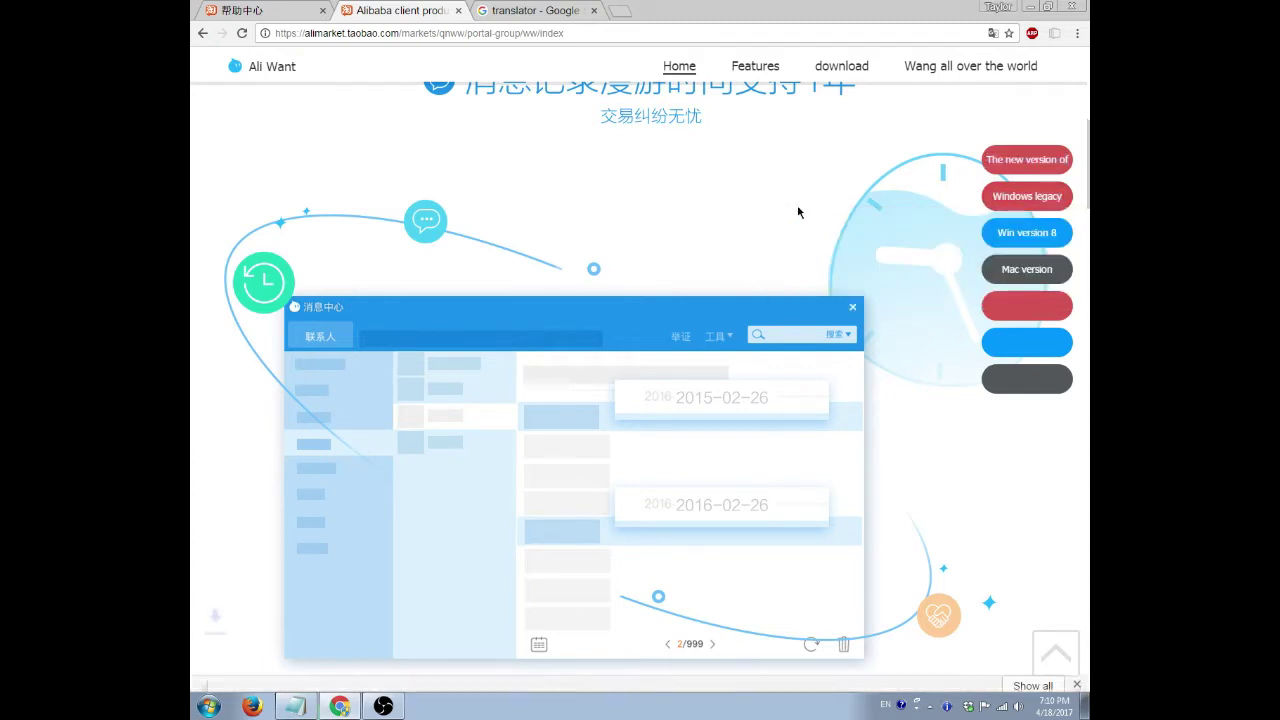
Compare the download option labels in English and Chinese, and leave the page in its original Chinese.
{"action": "right_click", "coordinate": [891, 163]}
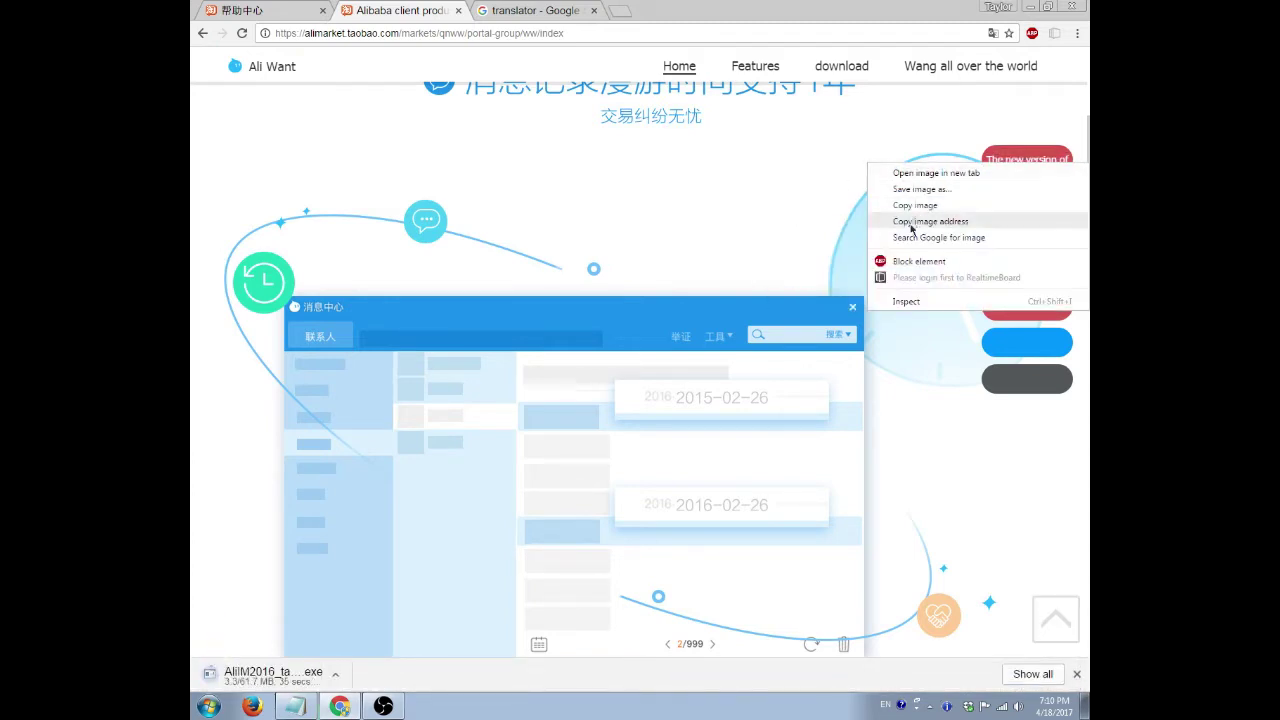
{"action": "right_click", "coordinate": [974, 92]}
{"action": "left_click", "coordinate": [992, 33]}
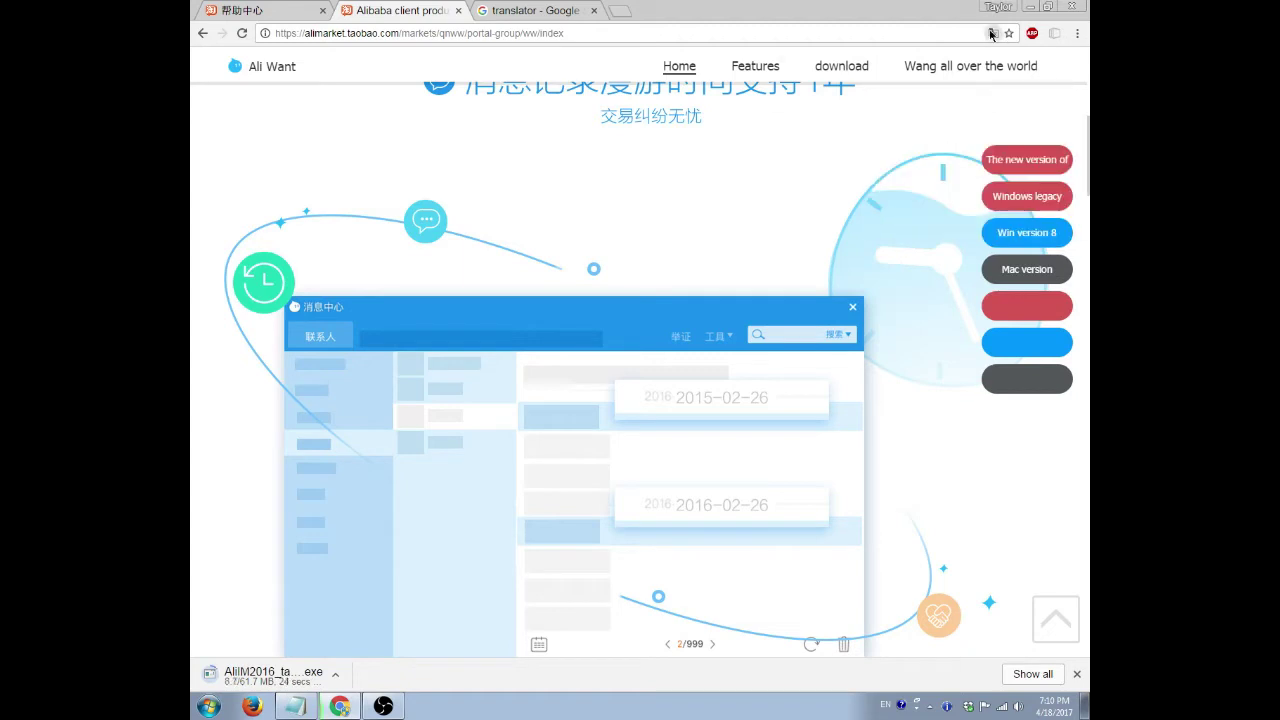
{"action": "left_click", "coordinate": [992, 33]}
{"action": "left_click", "coordinate": [936, 93]}
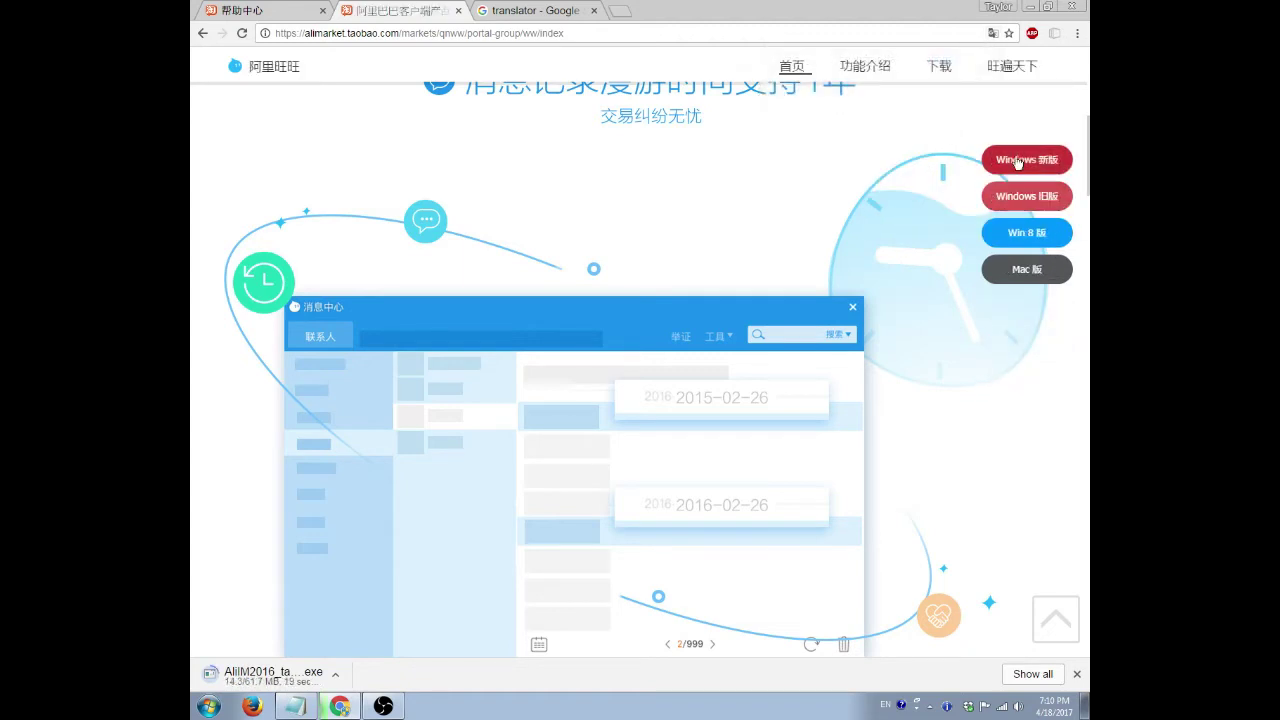
{"action": "left_click", "coordinate": [992, 33]}
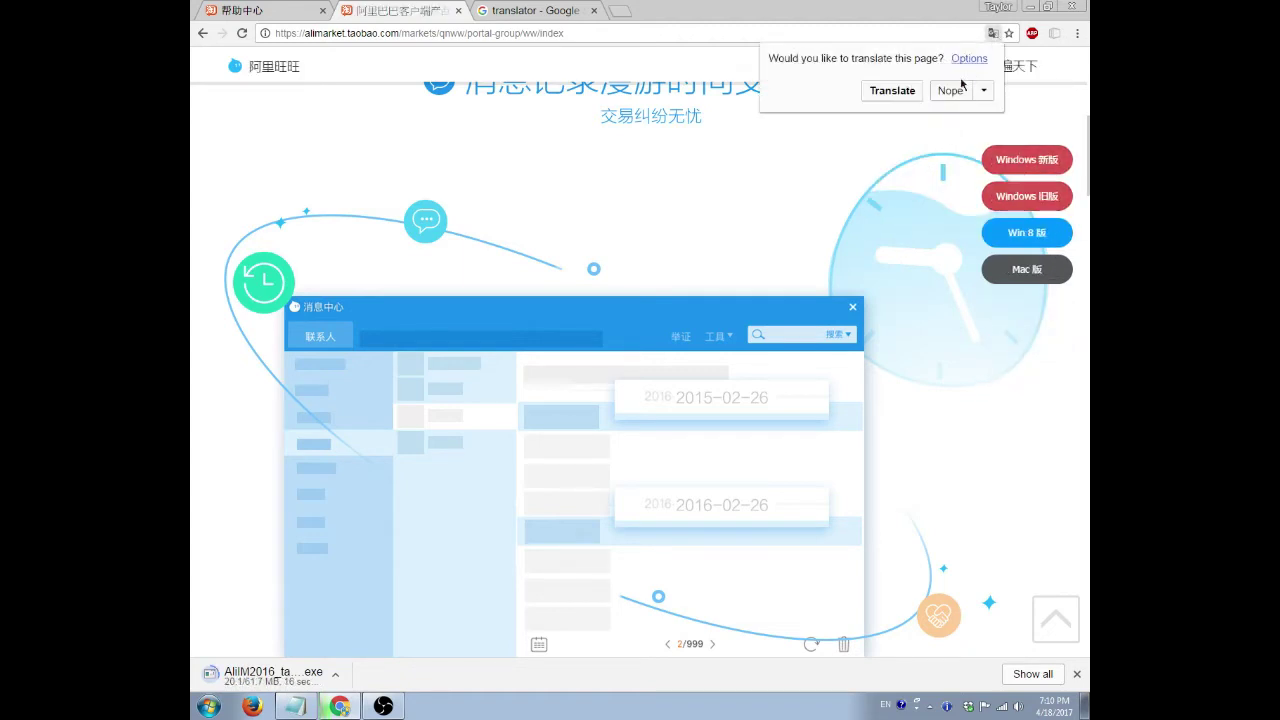
{"action": "left_click", "coordinate": [885, 90]}
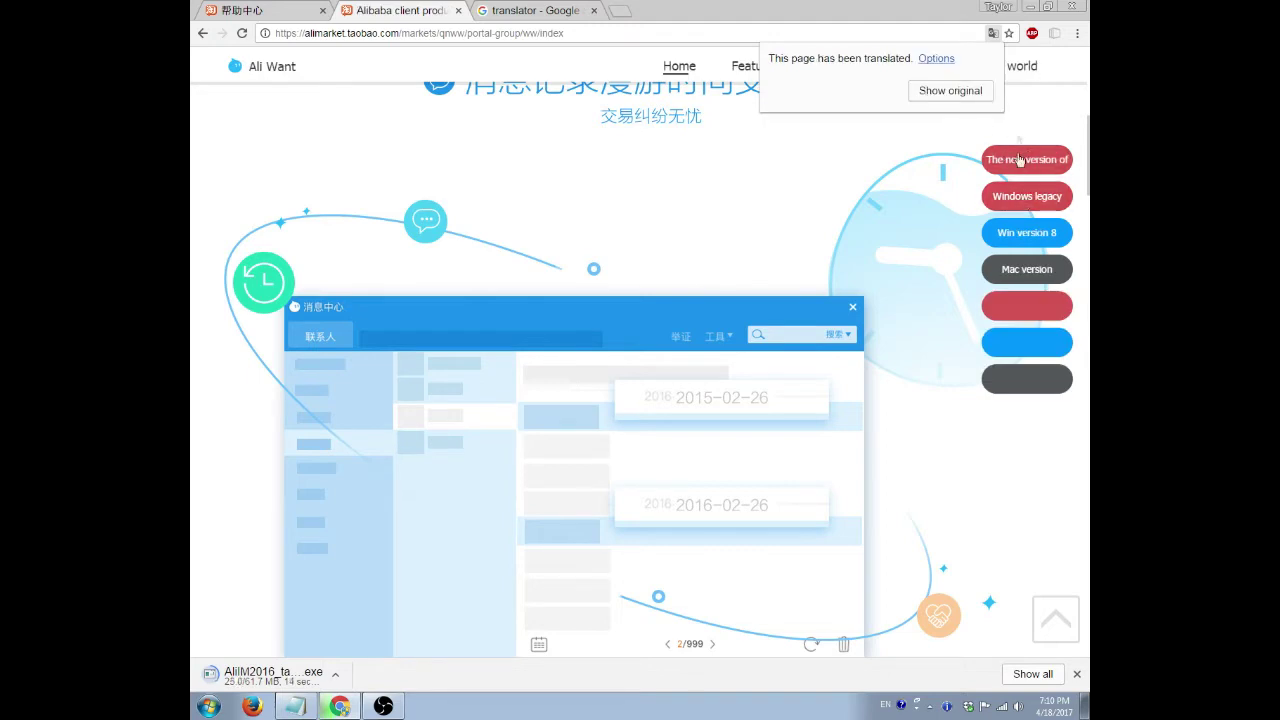
{"action": "left_click", "coordinate": [962, 92]}
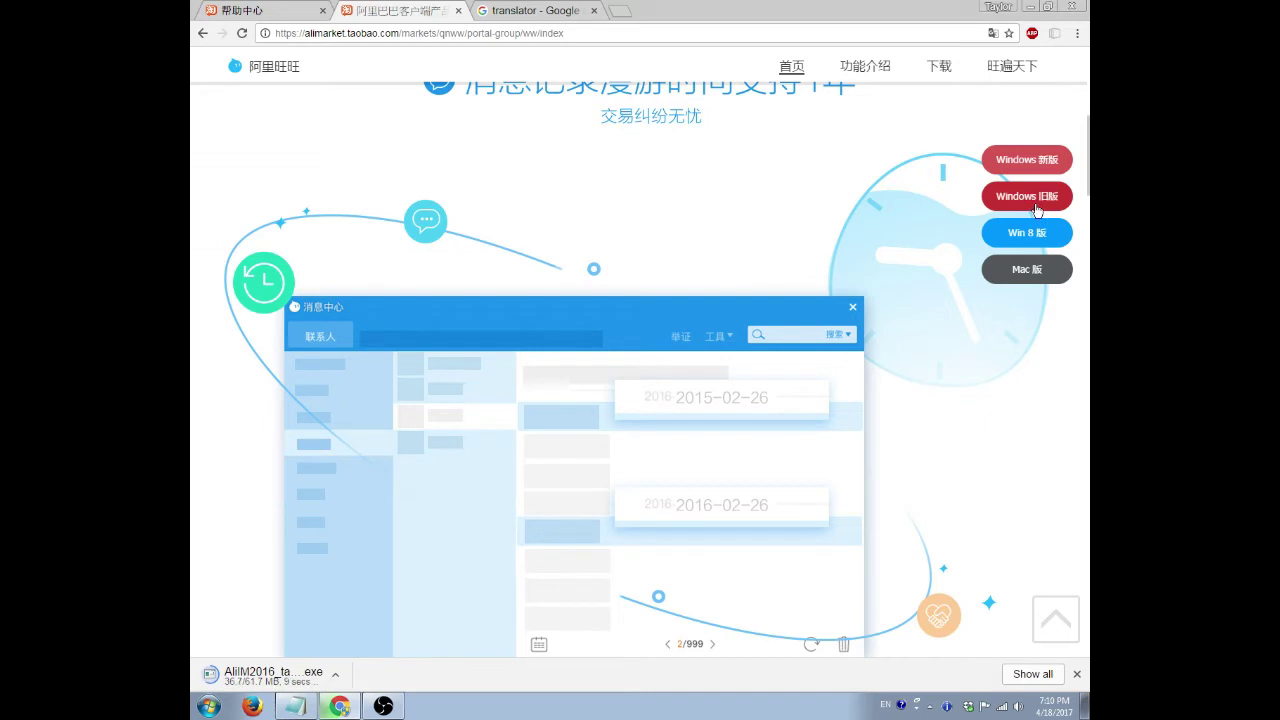
Download the Windows 旧版 client from the Chinese page, and close the download bar and the product page.
{"action": "left_click", "coordinate": [1030, 197]}
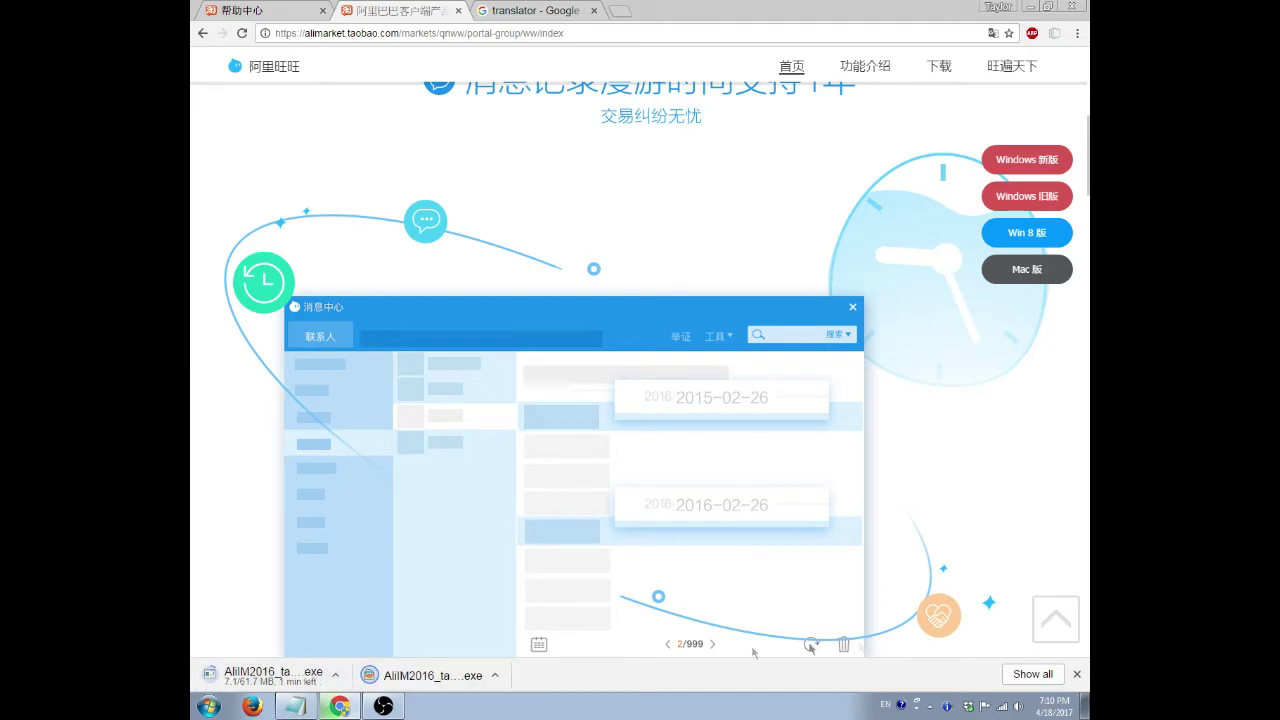
{"action": "left_click", "coordinate": [1078, 675]}
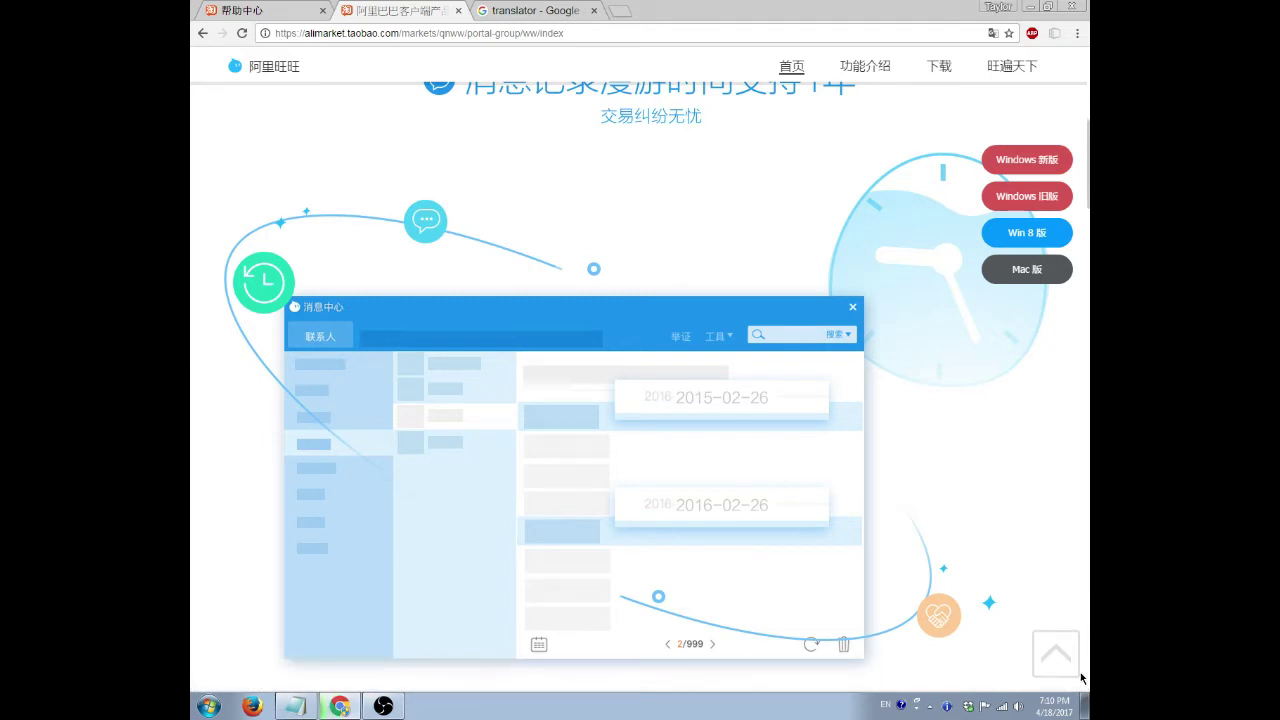
{"action": "left_click", "coordinate": [457, 11]}
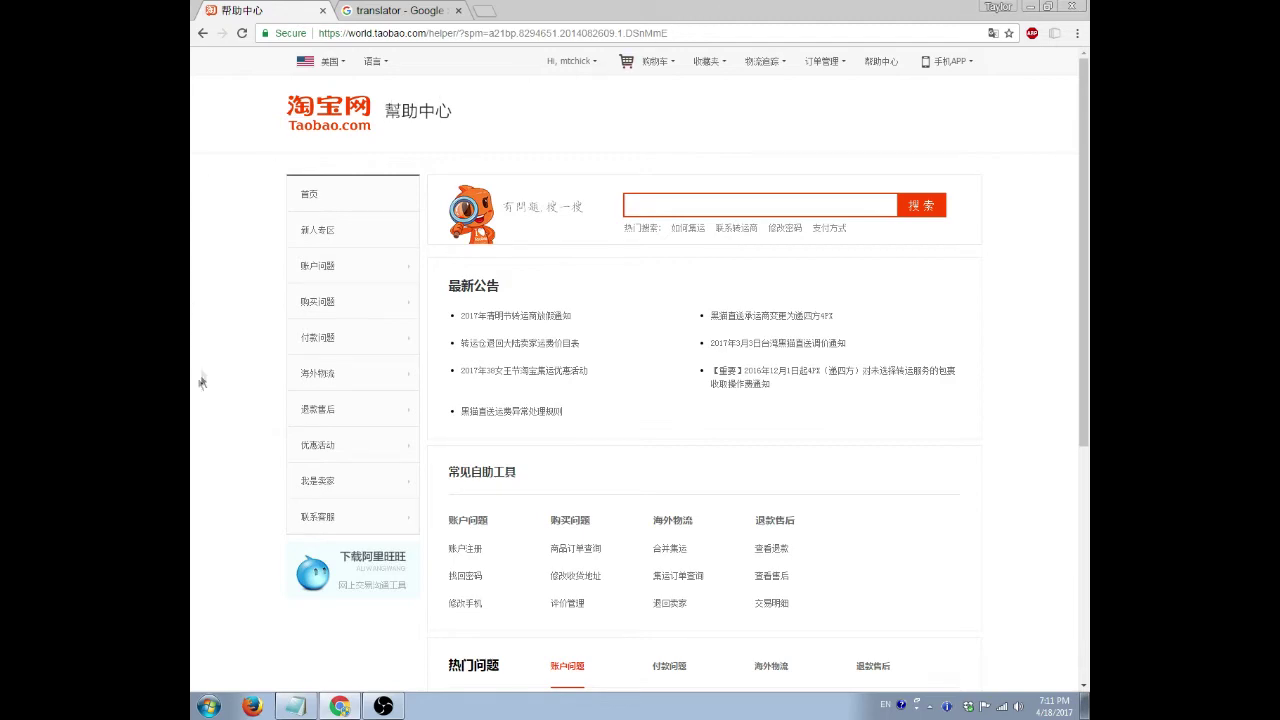
Minimize the browser and launch the 阿里旺旺 messenger from the desktop.
{"action": "left_click", "coordinate": [1029, 8]}
{"action": "left_click", "coordinate": [210, 305]}
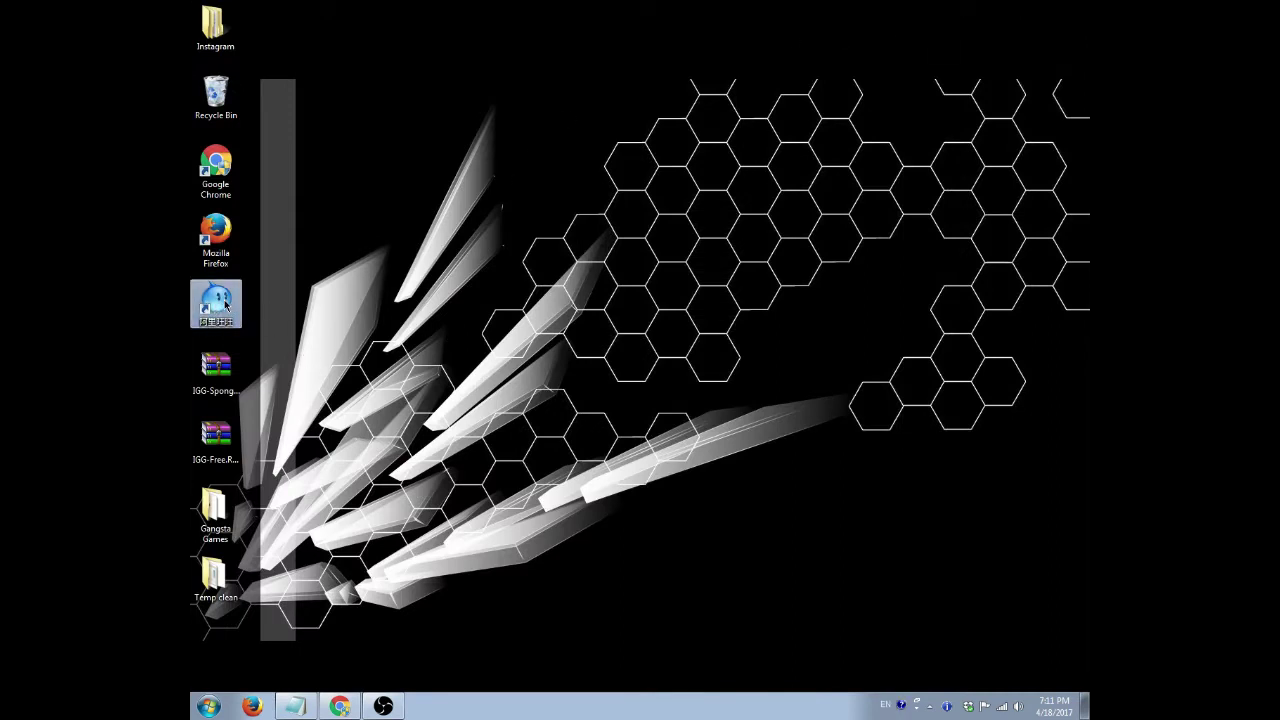
{"action": "double_click", "coordinate": [228, 307]}
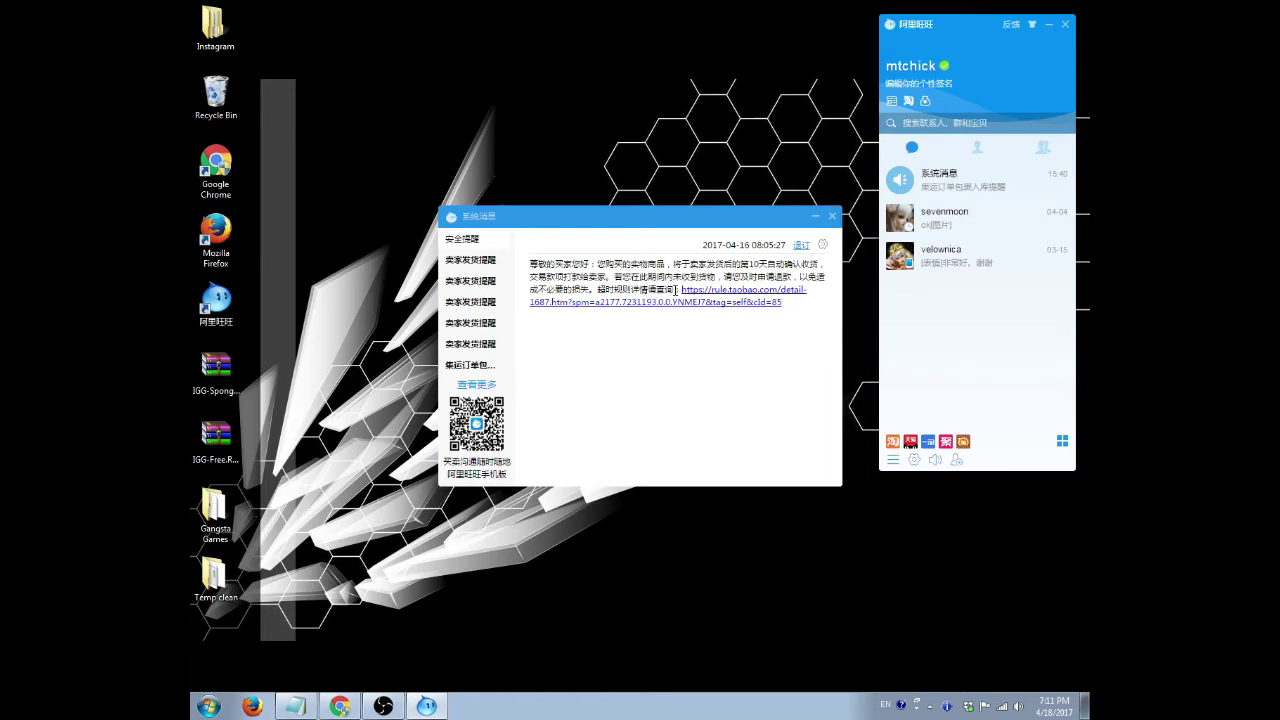
Copy the Chinese text before the link in the 系统消息 system message.
{"action": "left_click_drag", "start_coordinate": [676, 290], "coordinate": [528, 264]}
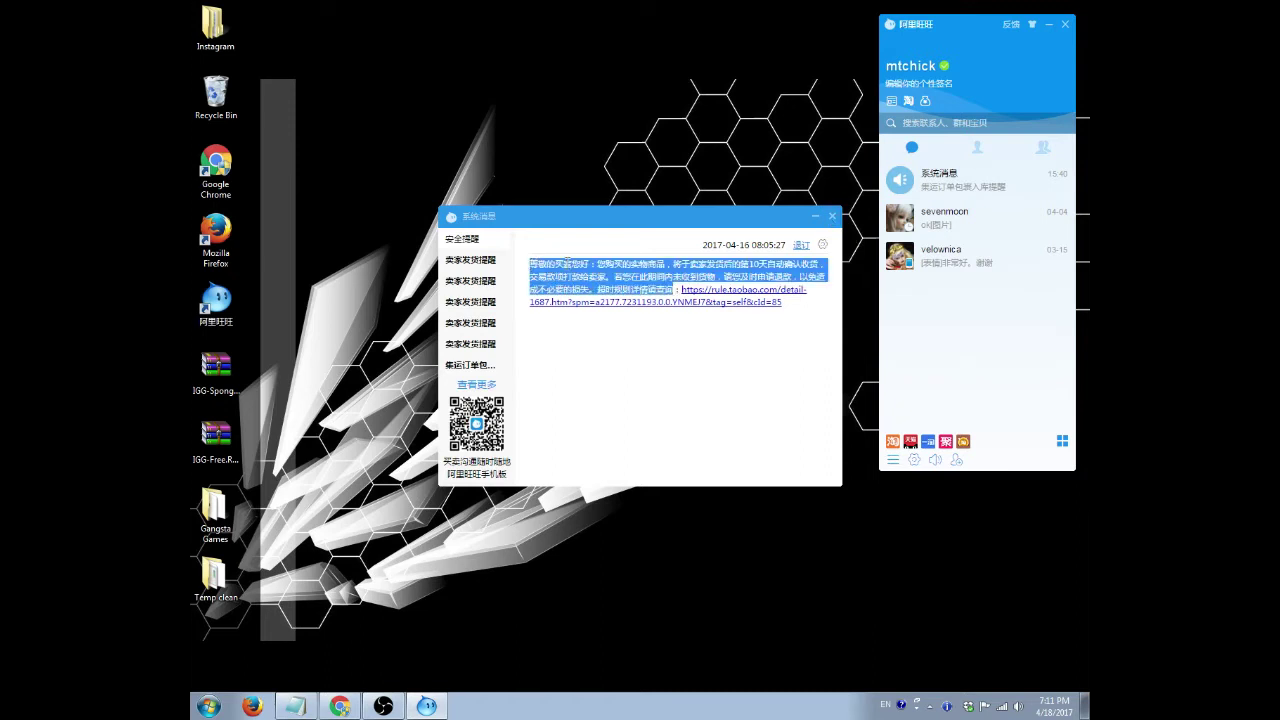
{"action": "right_click", "coordinate": [568, 266]}
{"action": "left_click", "coordinate": [596, 278]}
{"action": "left_click", "coordinate": [672, 378]}
{"action": "left_click_drag", "start_coordinate": [676, 289], "coordinate": [529, 264]}
{"action": "right_click", "coordinate": [593, 266]}
{"action": "left_click", "coordinate": [624, 280]}
Switch to Chrome and paste the copied message into the Google translator for an English translation.
{"action": "left_click", "coordinate": [340, 707]}
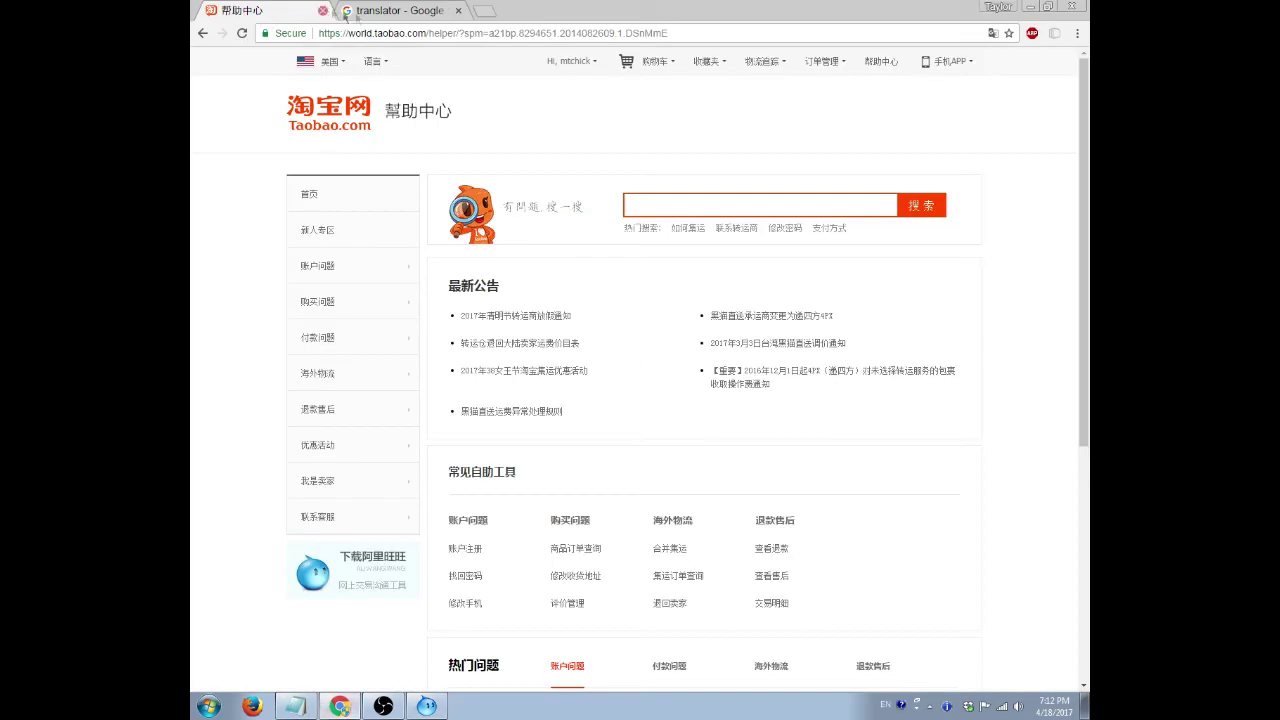
{"action": "left_click", "coordinate": [400, 10]}
{"action": "right_click", "coordinate": [367, 233]}
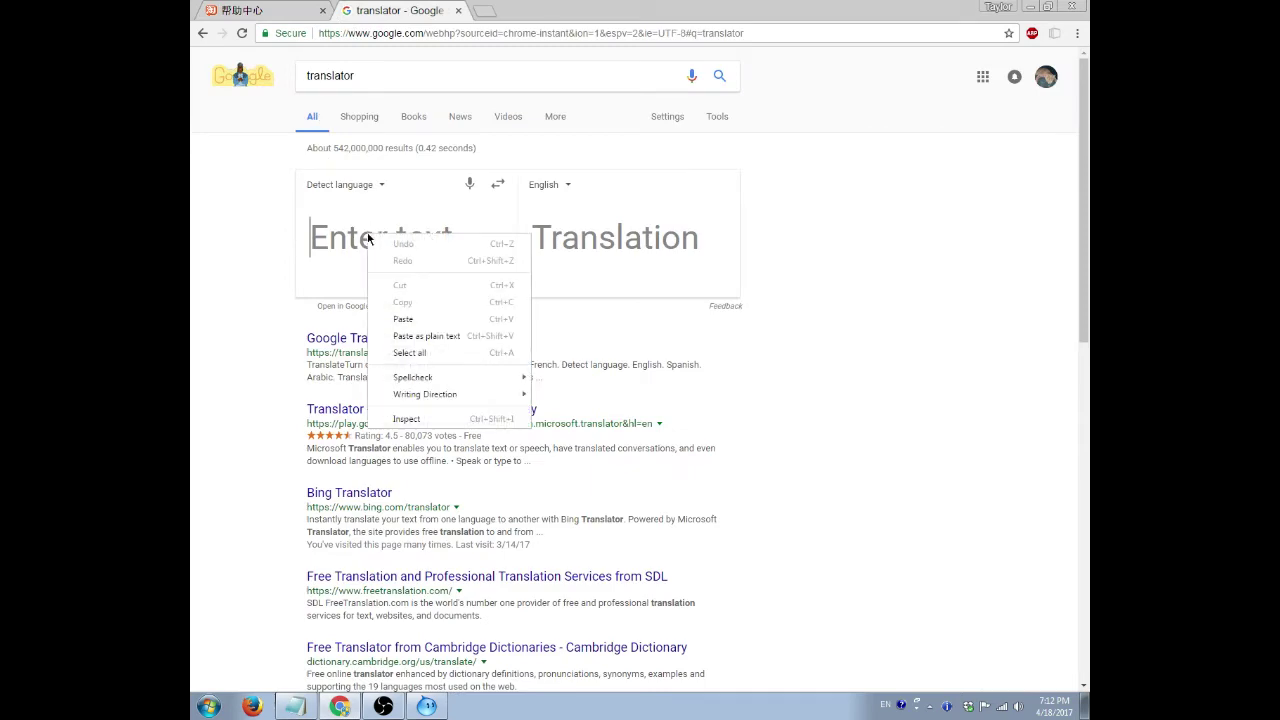
{"action": "left_click", "coordinate": [323, 321]}
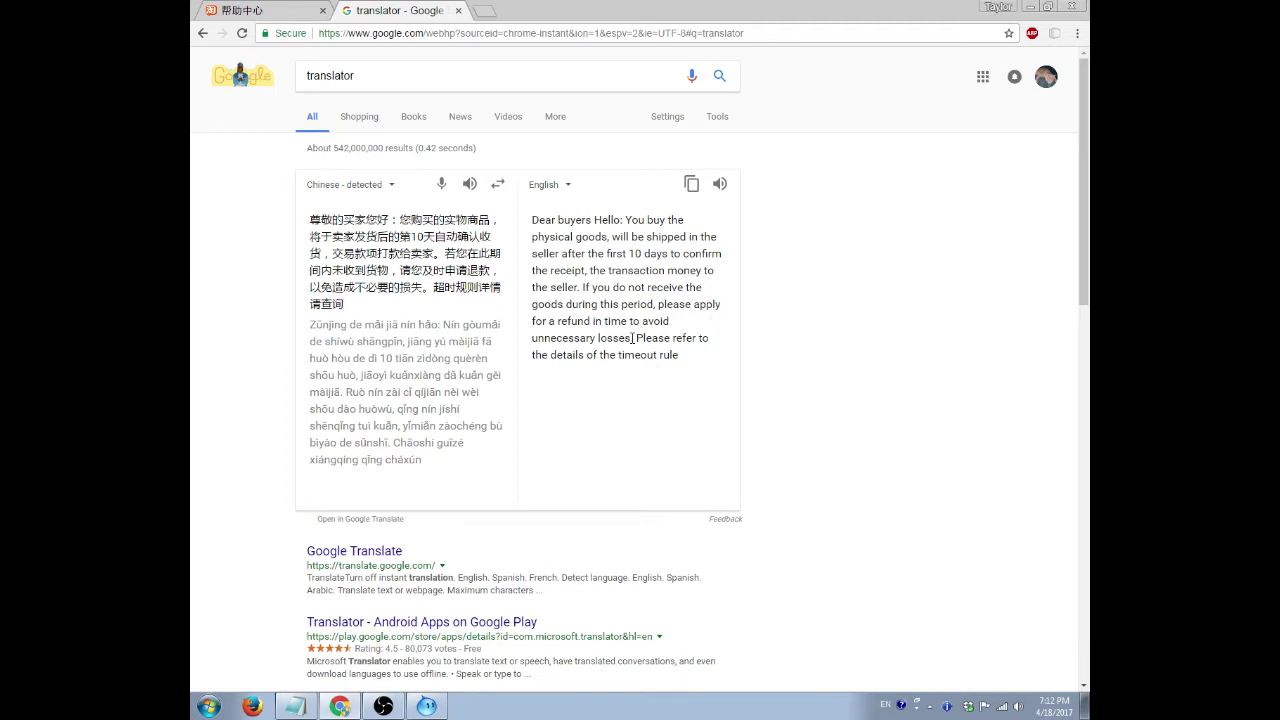
Close the Google translator page and translate the Taobao help center into English.
{"action": "left_click", "coordinate": [458, 11]}
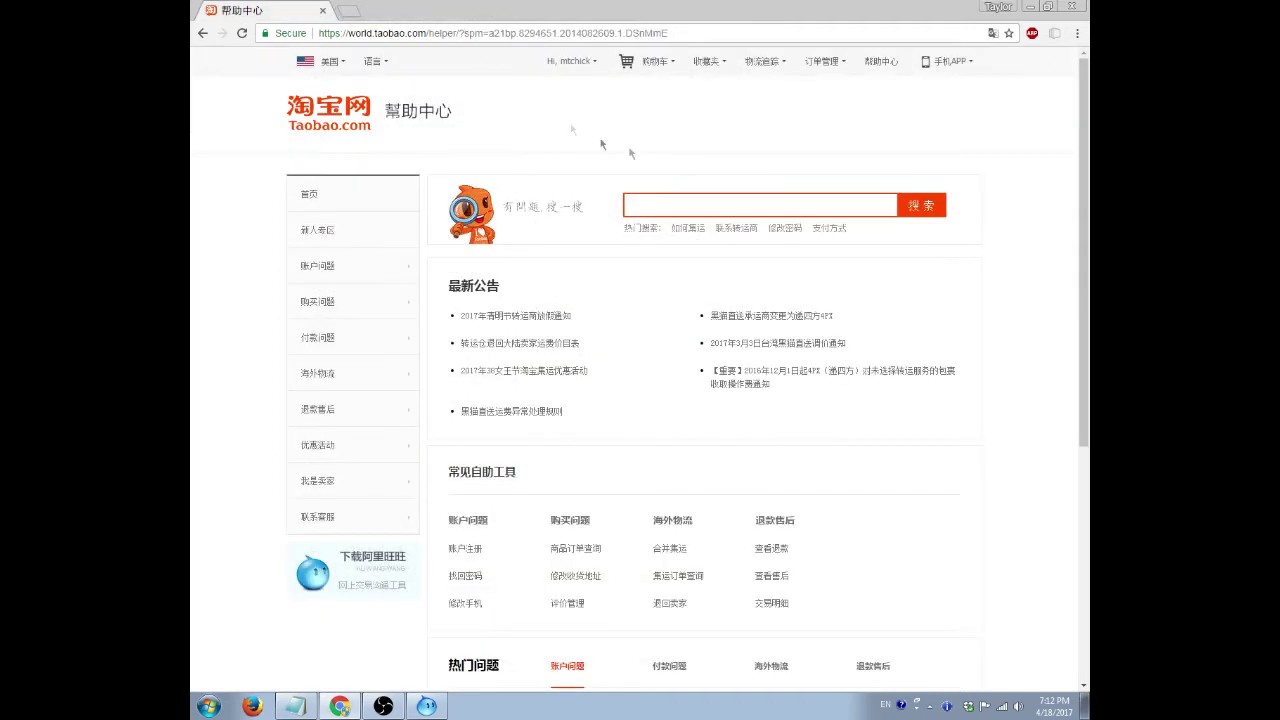
{"action": "right_click", "coordinate": [910, 120]}
{"action": "left_click", "coordinate": [958, 237]}
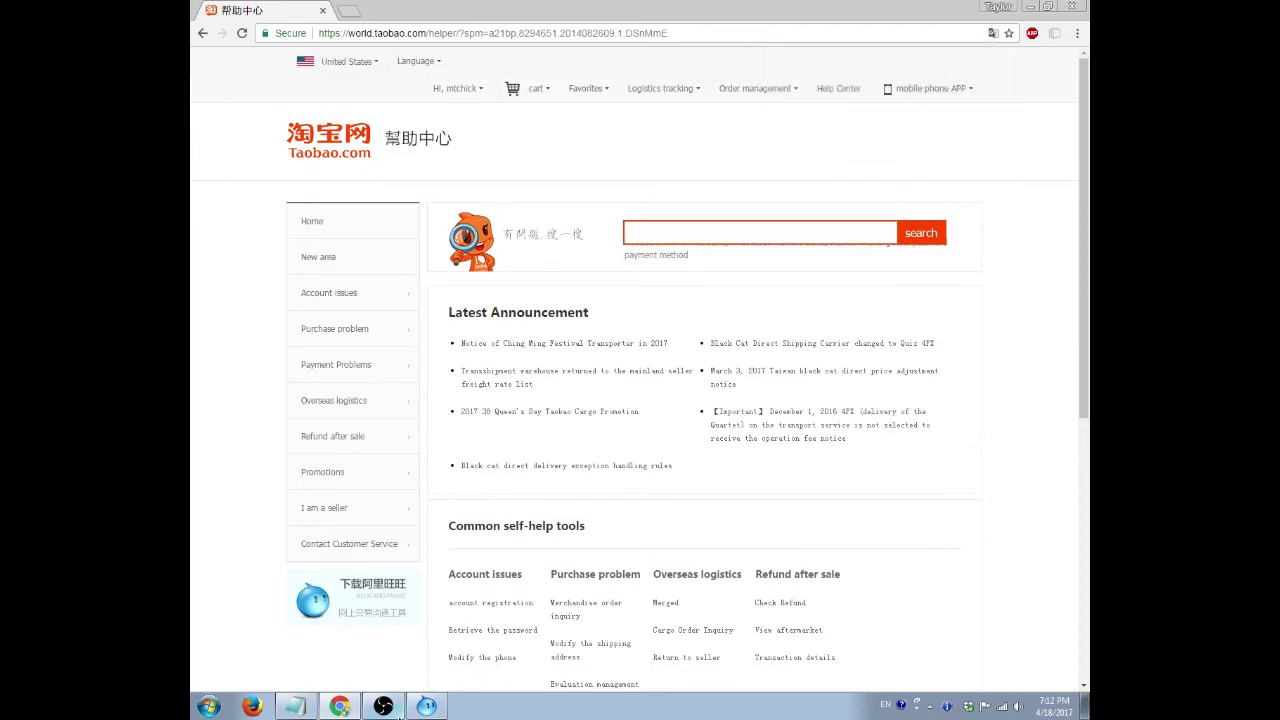
Close the messenger's system message window and minimize the browser to reveal the 阿里旺旺 contact window.
{"action": "left_click", "coordinate": [427, 707]}
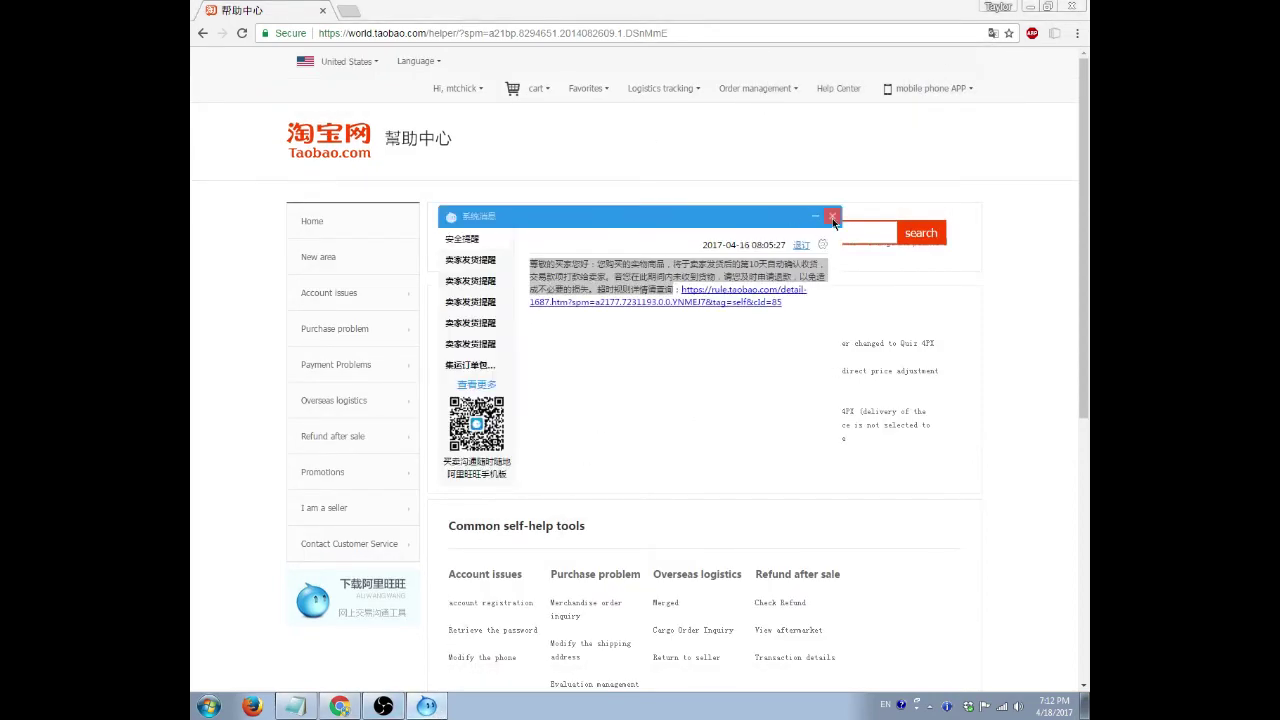
{"action": "left_click", "coordinate": [833, 217]}
{"action": "left_click", "coordinate": [1030, 6]}
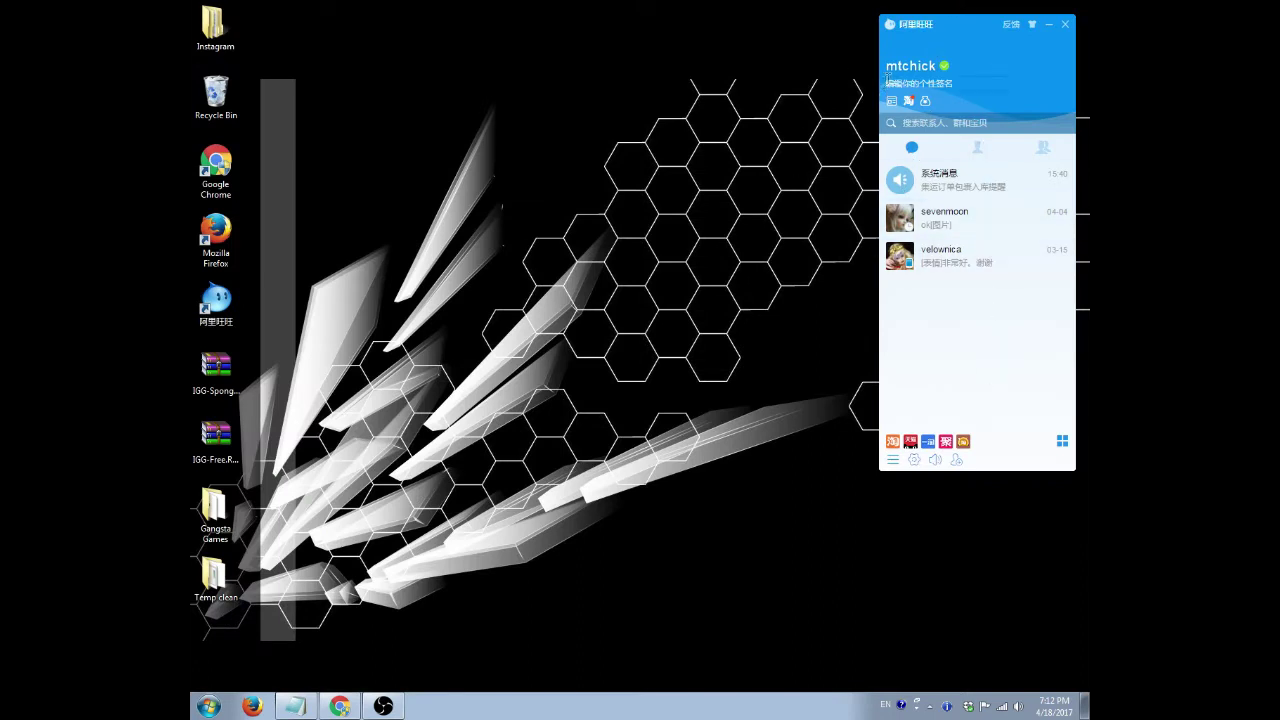
Examine the account's profile card and the personal signature field in the 阿里旺旺 contact window.
{"action": "mouse_move", "coordinate": [908, 76]}
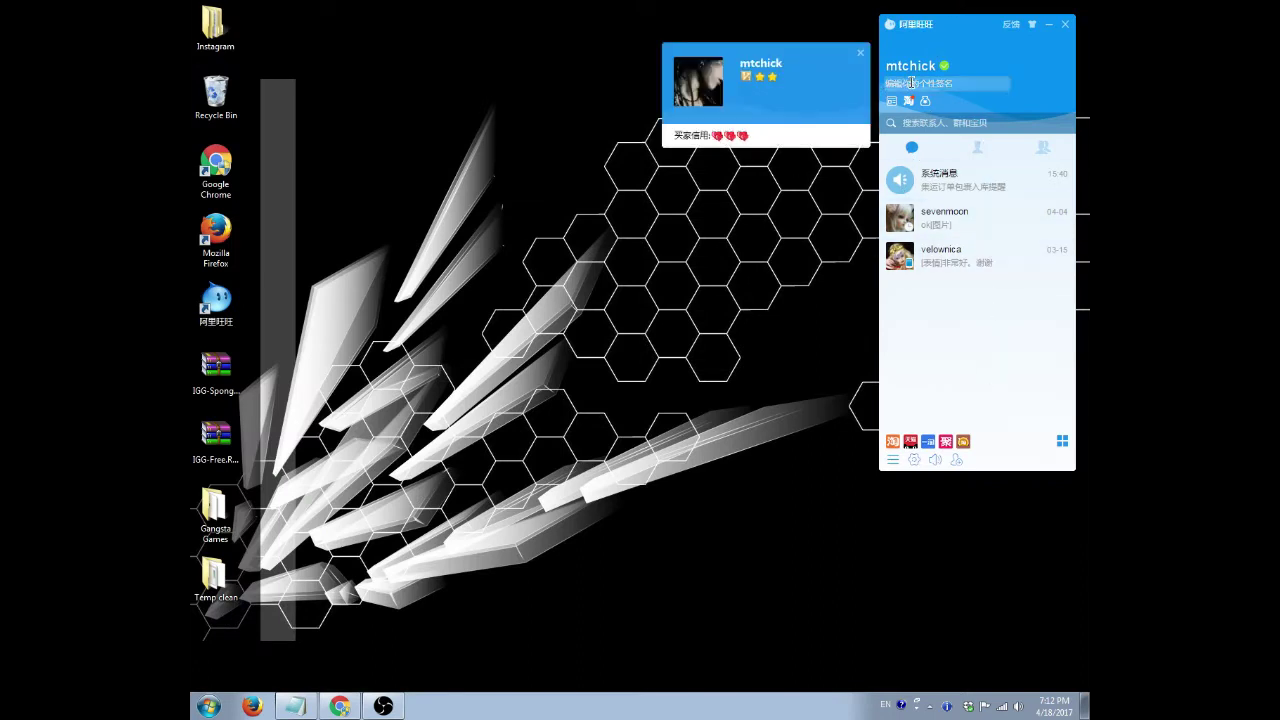
{"action": "left_click", "coordinate": [911, 83]}
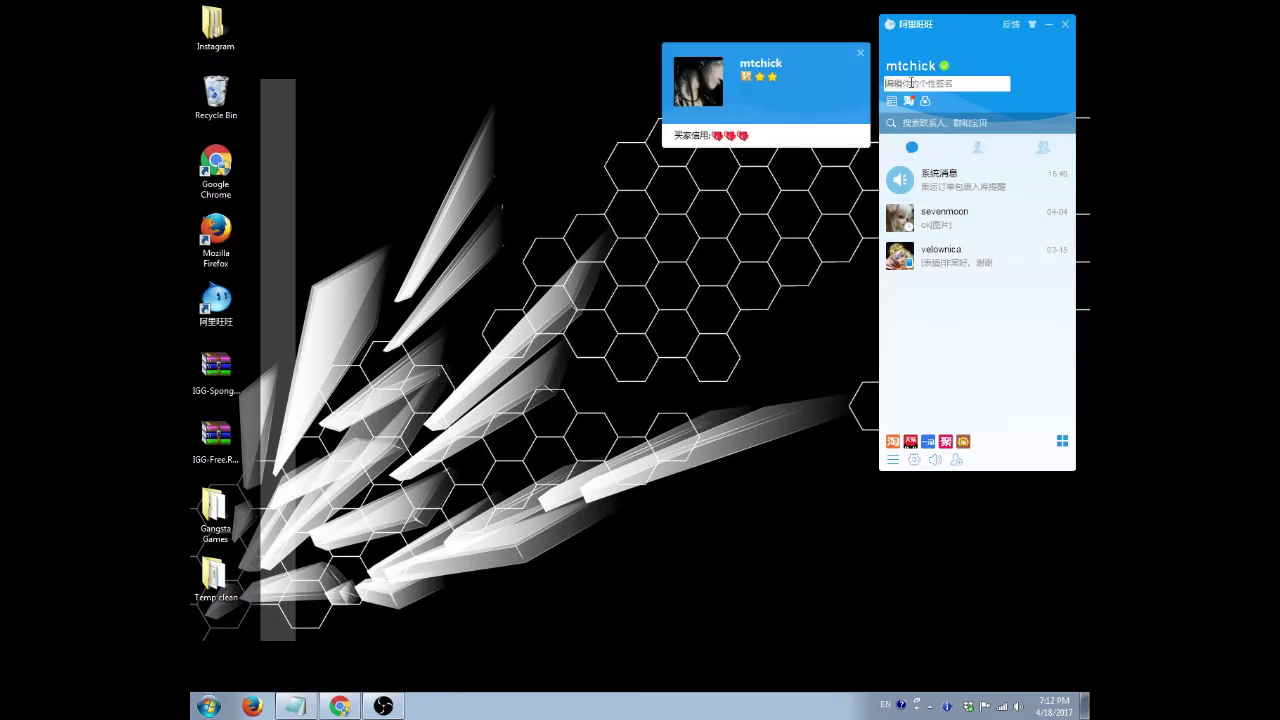
{"action": "left_click", "coordinate": [818, 249]}
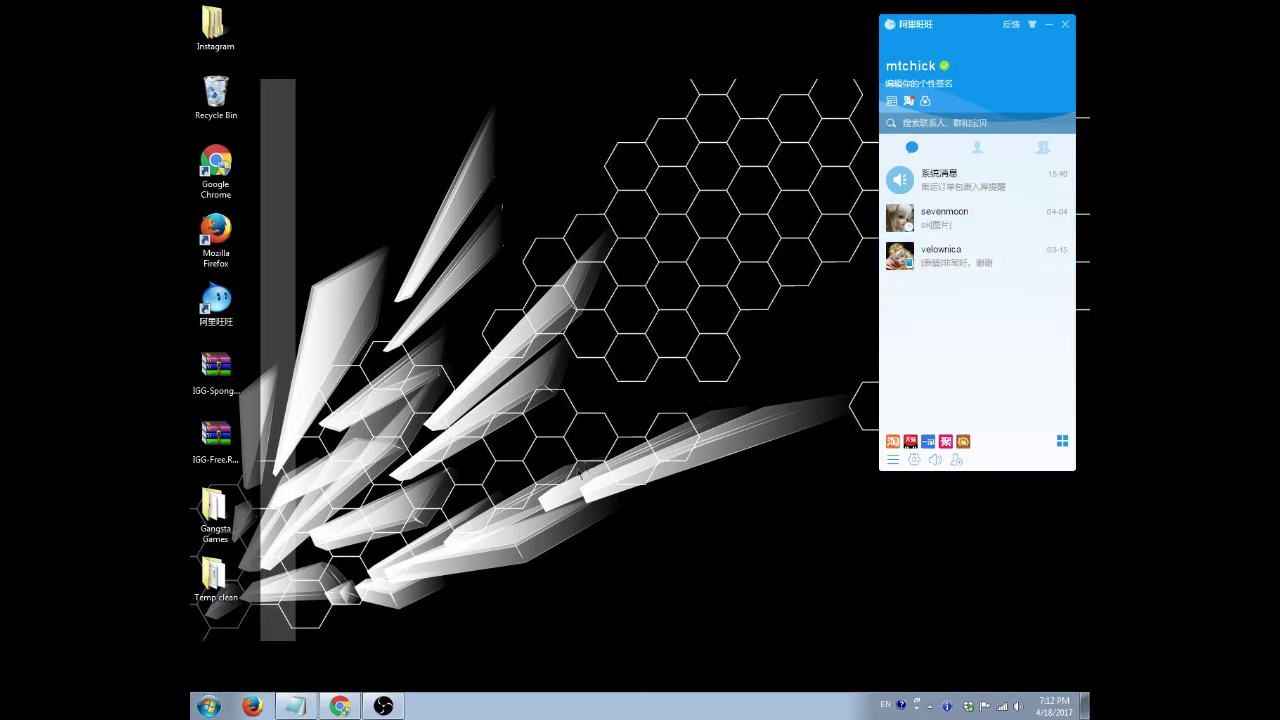
Switch to Chrome and open the account page, the My Taobao home page and the list of bought products.
{"action": "left_click", "coordinate": [341, 706]}
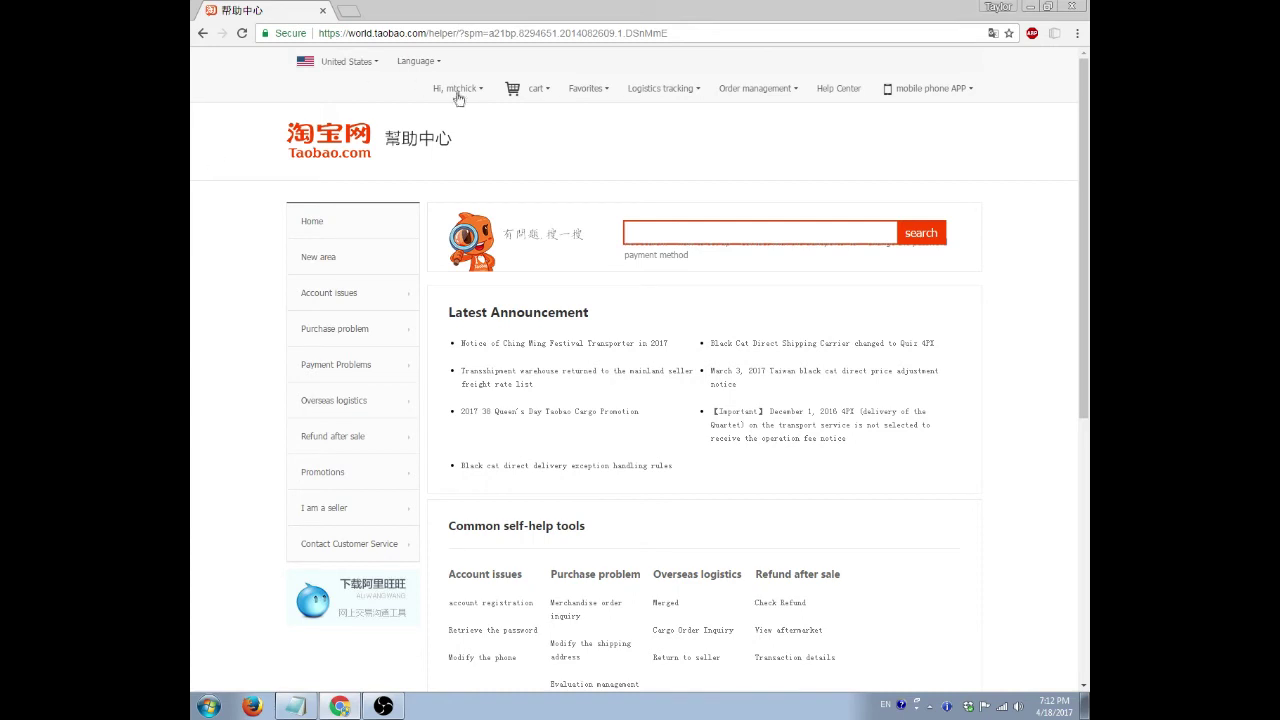
{"action": "mouse_move", "coordinate": [459, 95]}
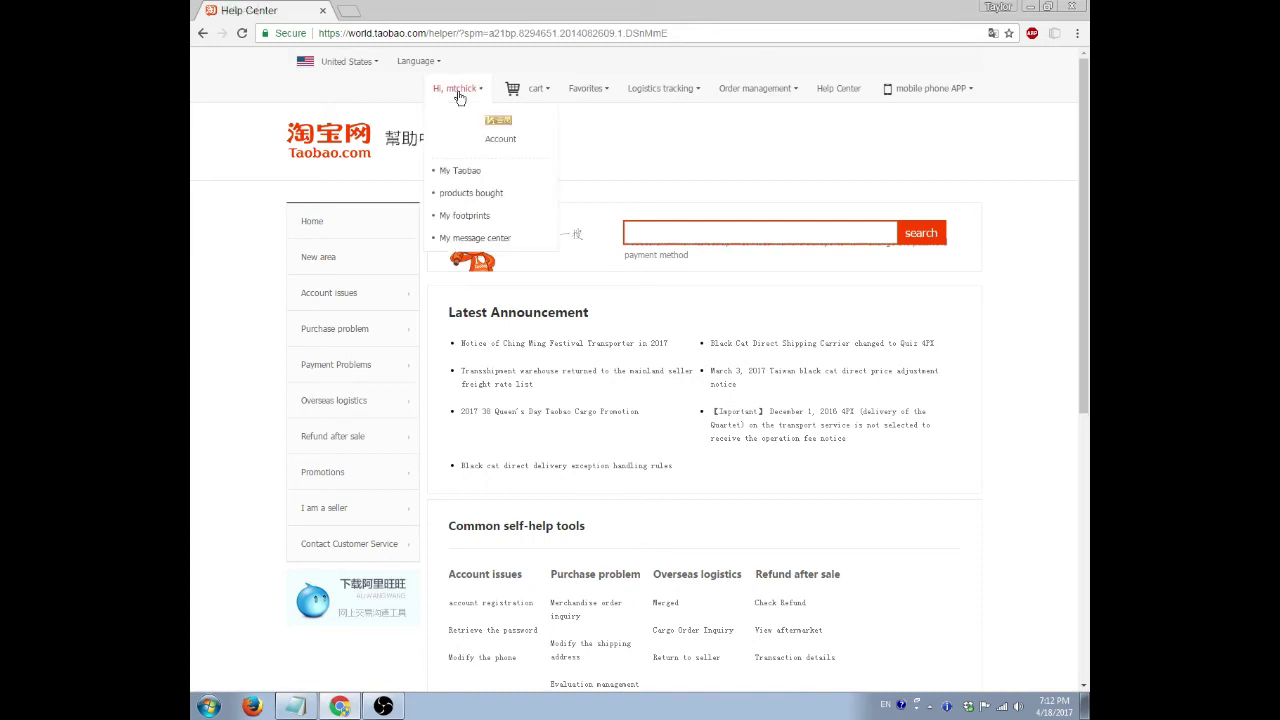
{"action": "left_click", "coordinate": [495, 145]}
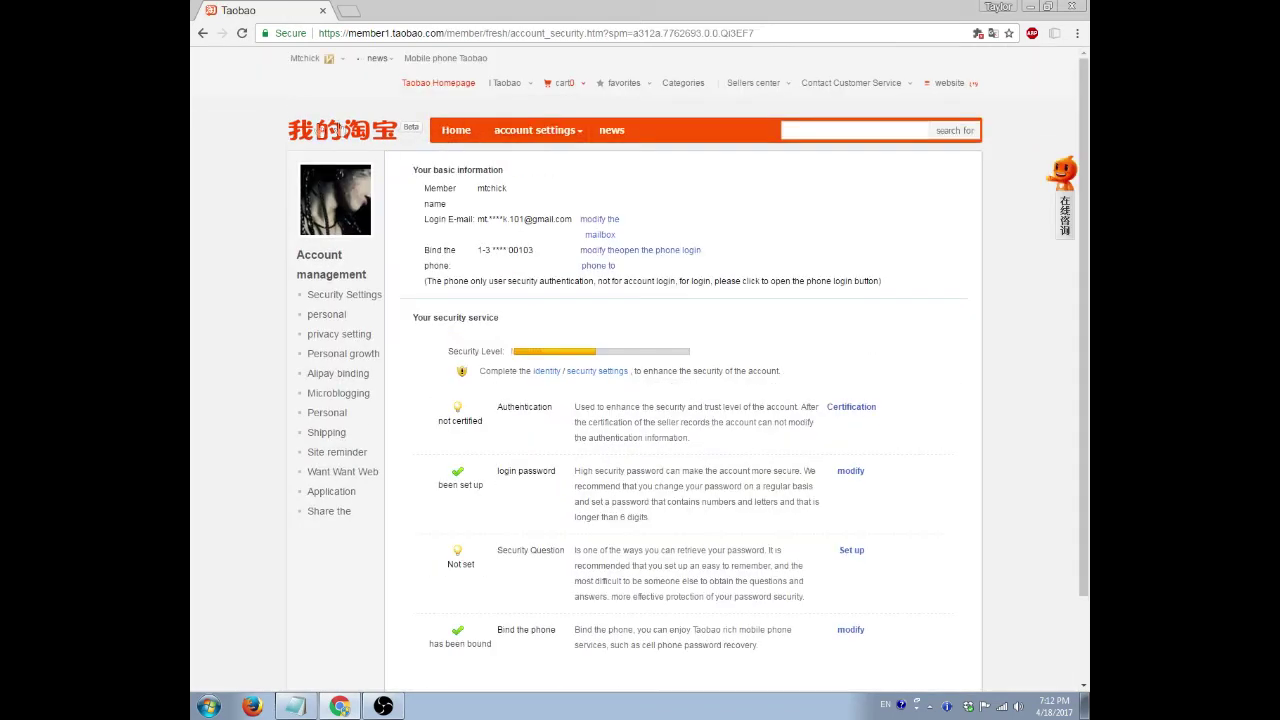
{"action": "left_click", "coordinate": [456, 131]}
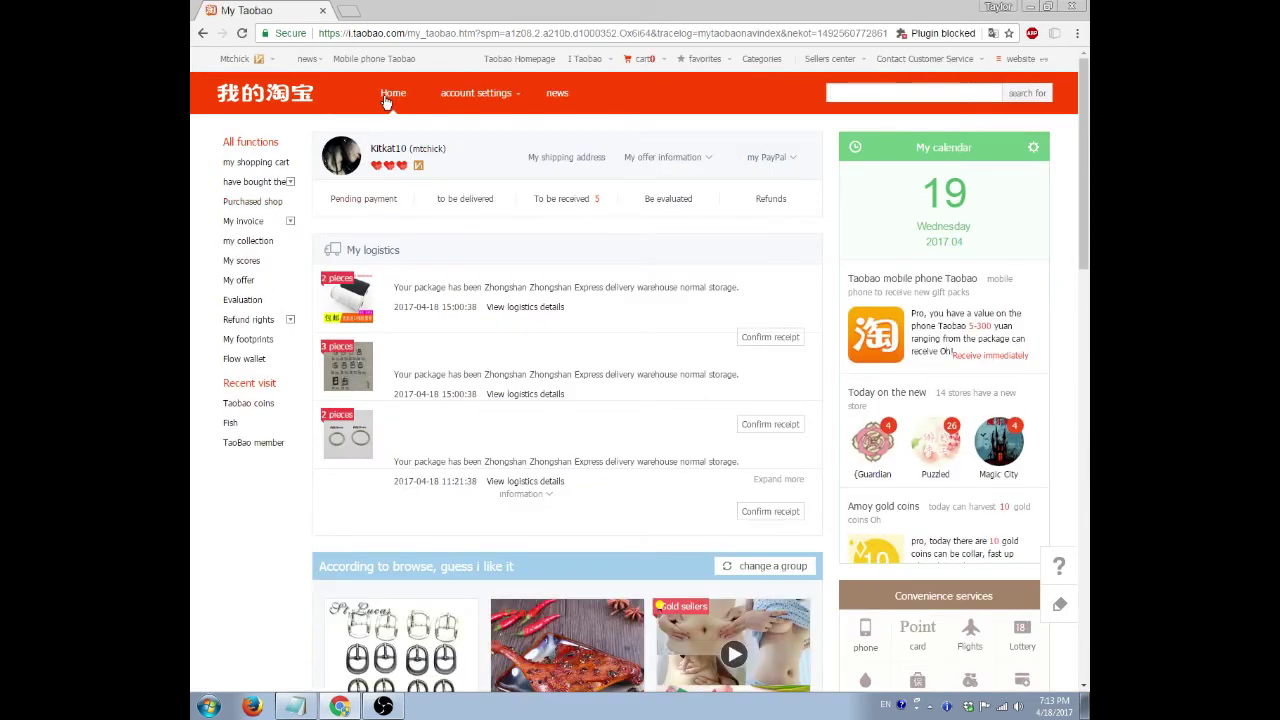
{"action": "mouse_move", "coordinate": [589, 66]}
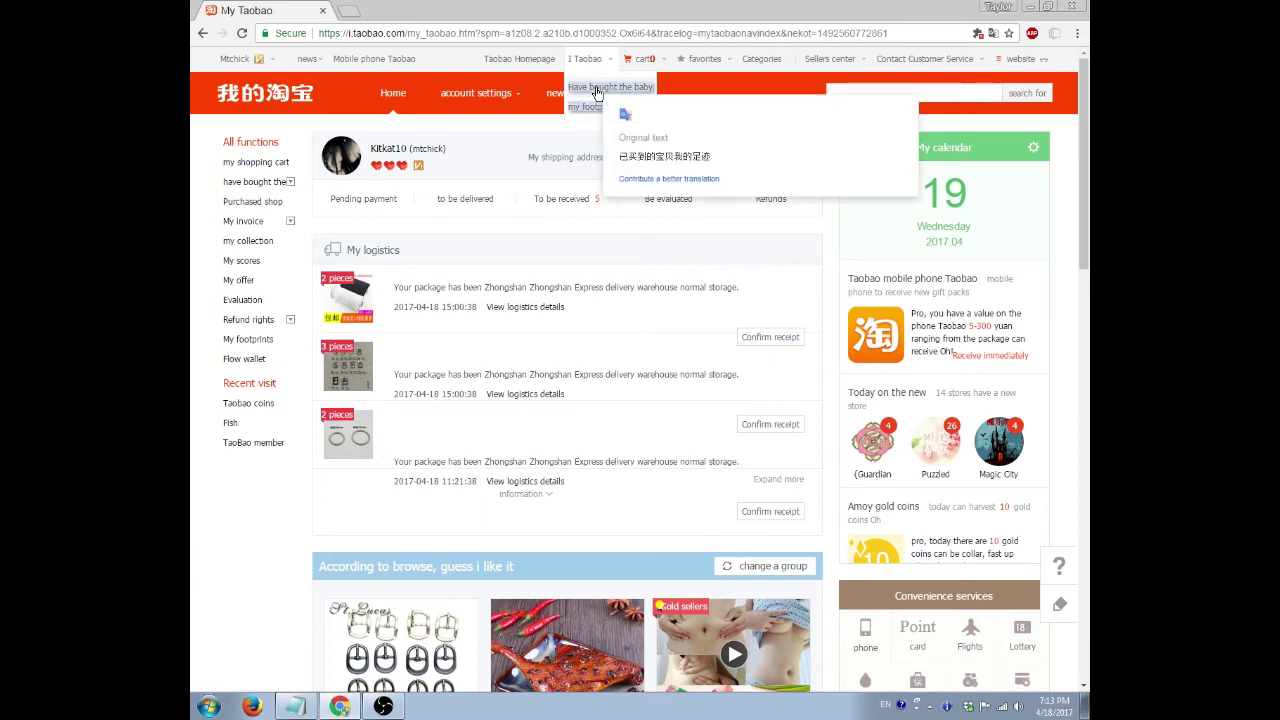
{"action": "left_click", "coordinate": [597, 88]}
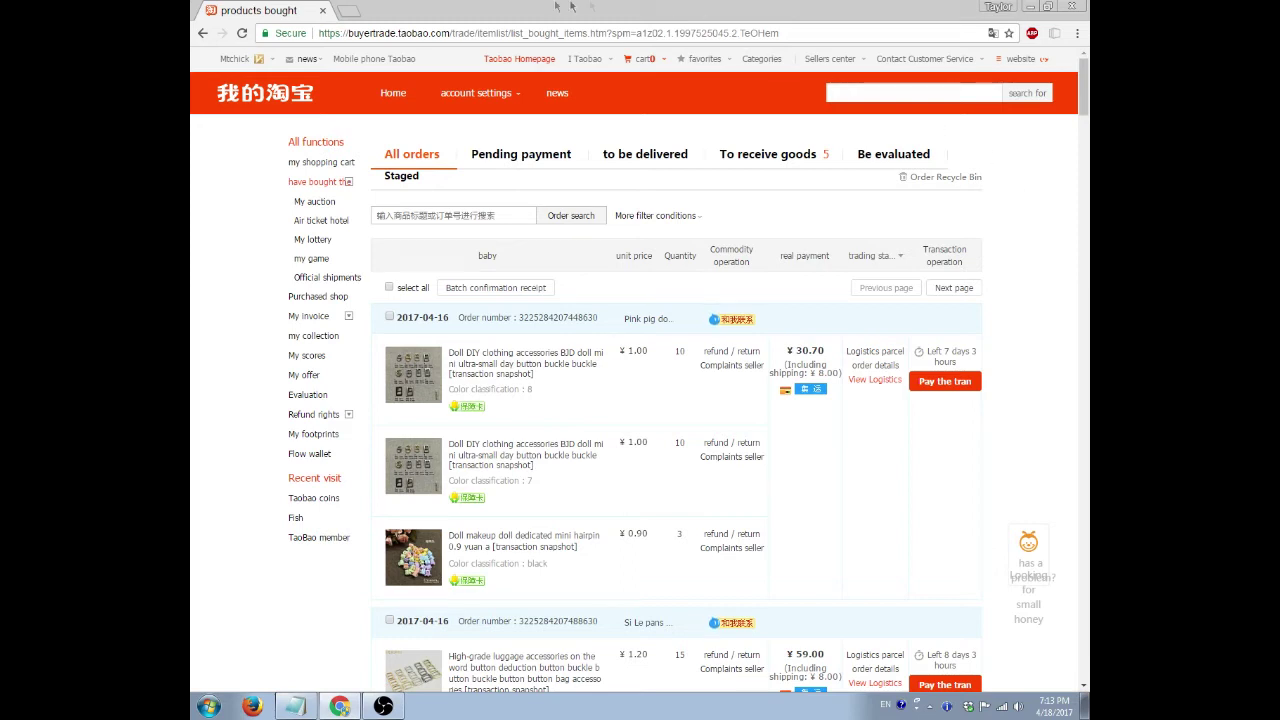
Open a Google translator in a new tab, translate "Is item in stock?" into Chinese (Simplified) and swap the languages to check the wording.
{"action": "left_click", "coordinate": [348, 10]}
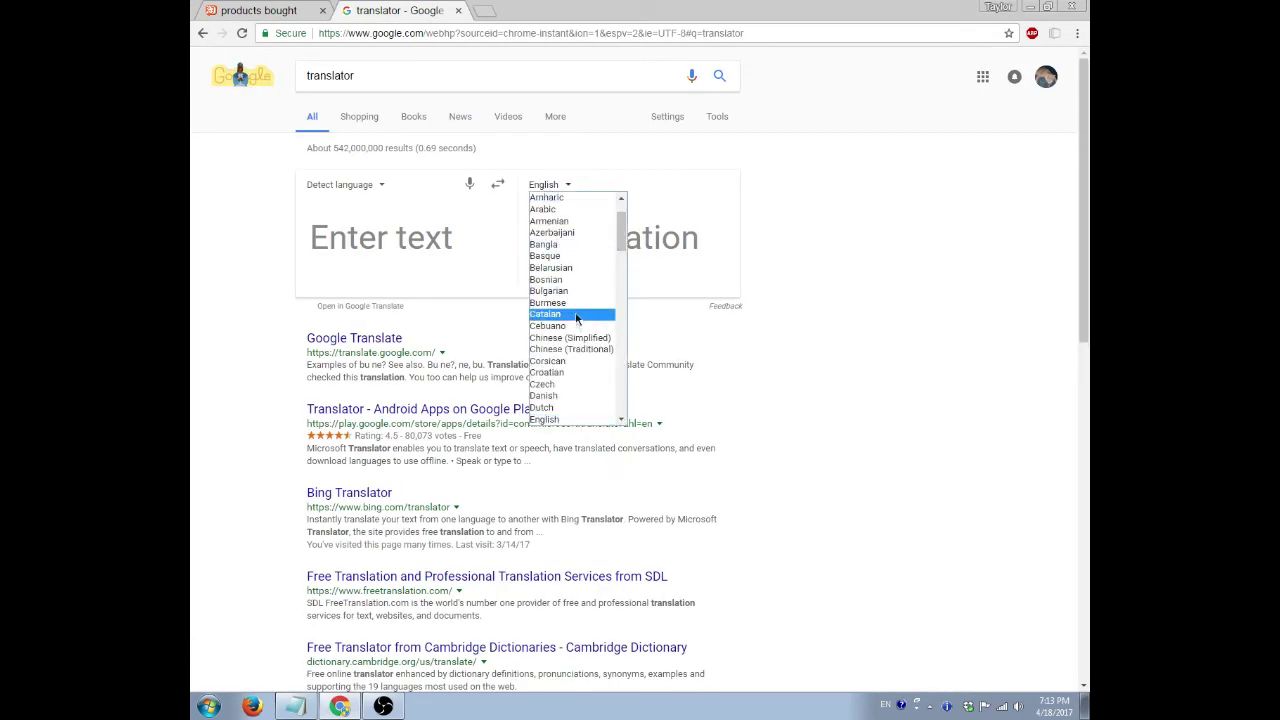
{"action": "left_click", "coordinate": [570, 337]}
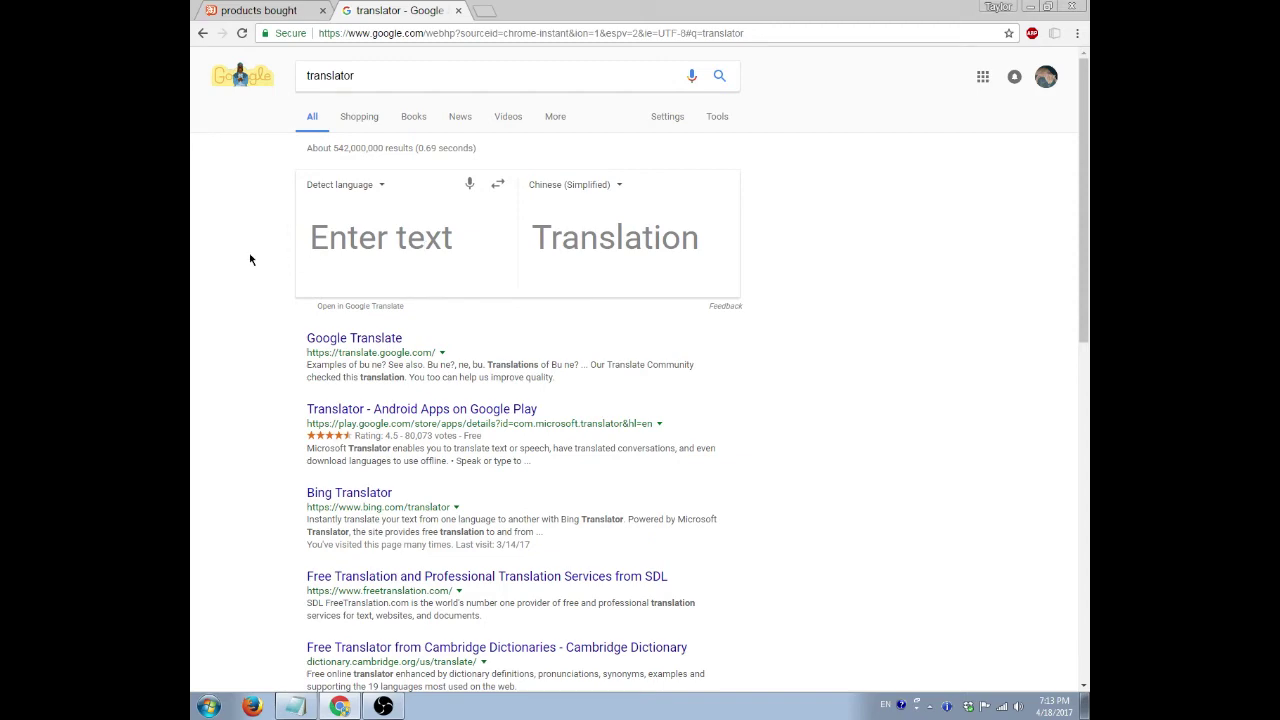
{"action": "type", "text": "Is item in in stock?"}
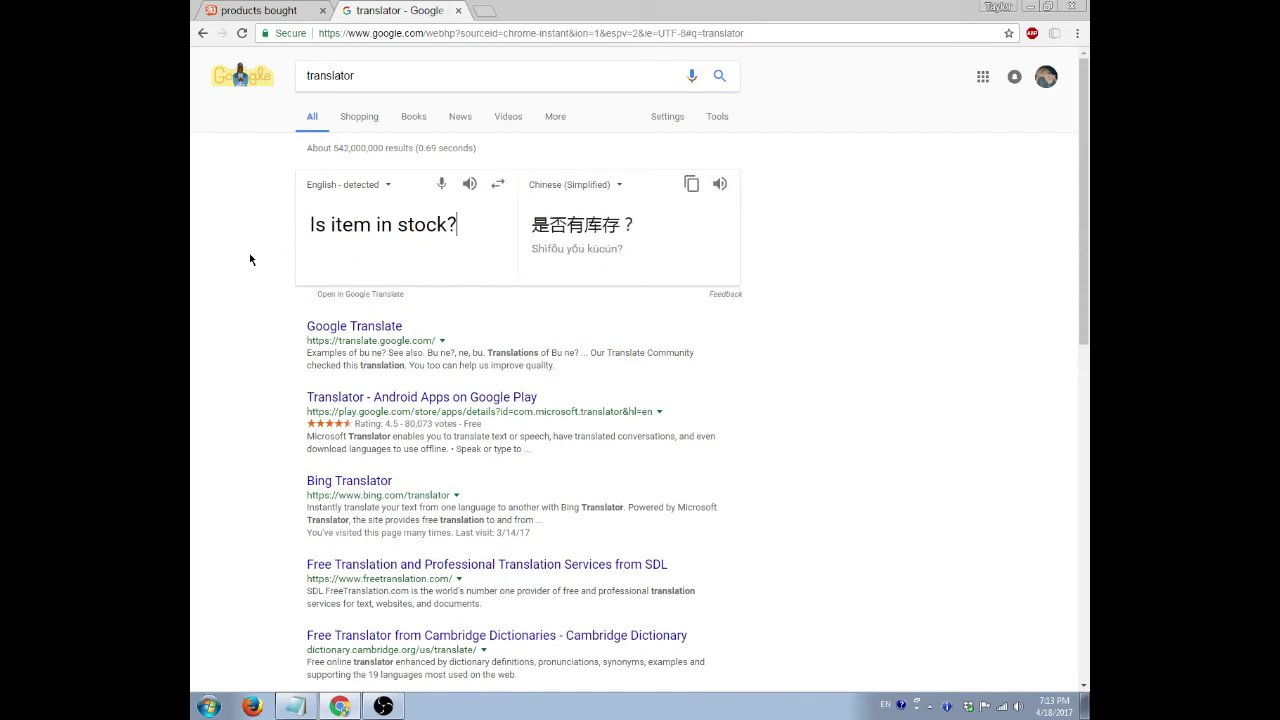
{"action": "left_click", "coordinate": [497, 185]}
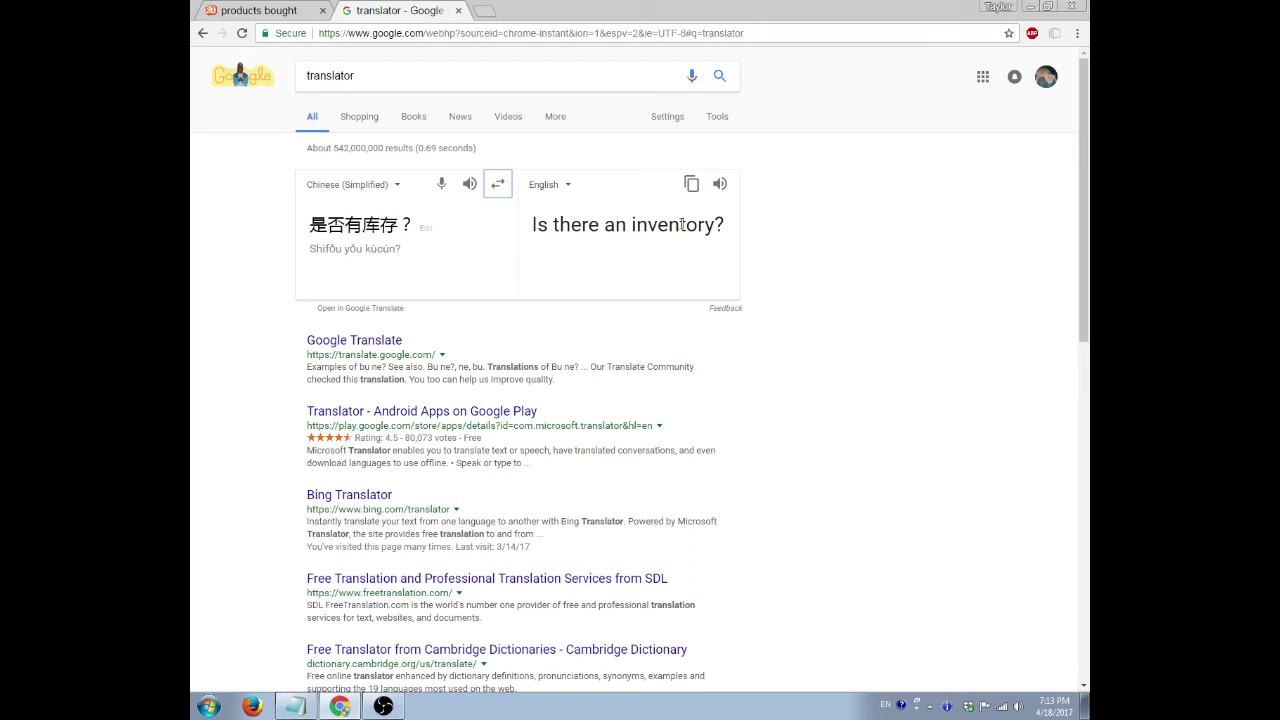
{"action": "left_click", "coordinate": [497, 185]}
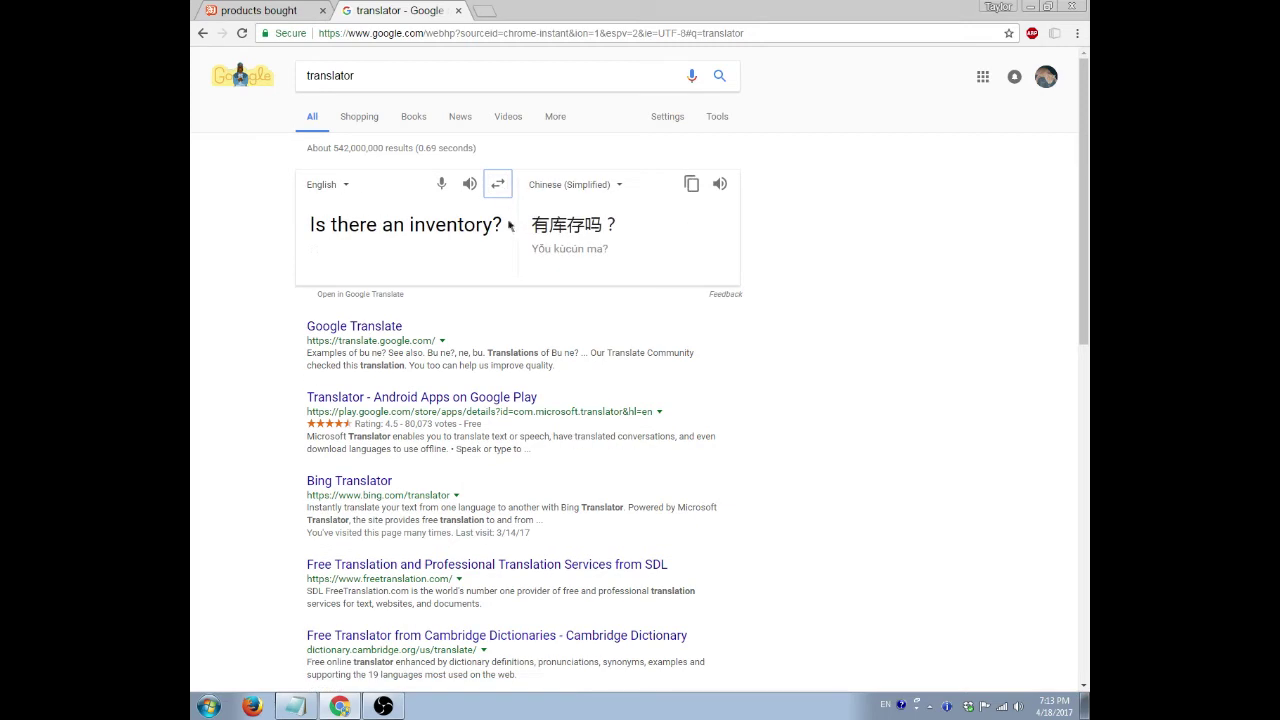
Translate "What is the weight of this item?" into Chinese (Simplified) and swap the languages back and forth to check the wording.
{"action": "left_click_drag", "start_coordinate": [504, 225], "coordinate": [274, 236]}
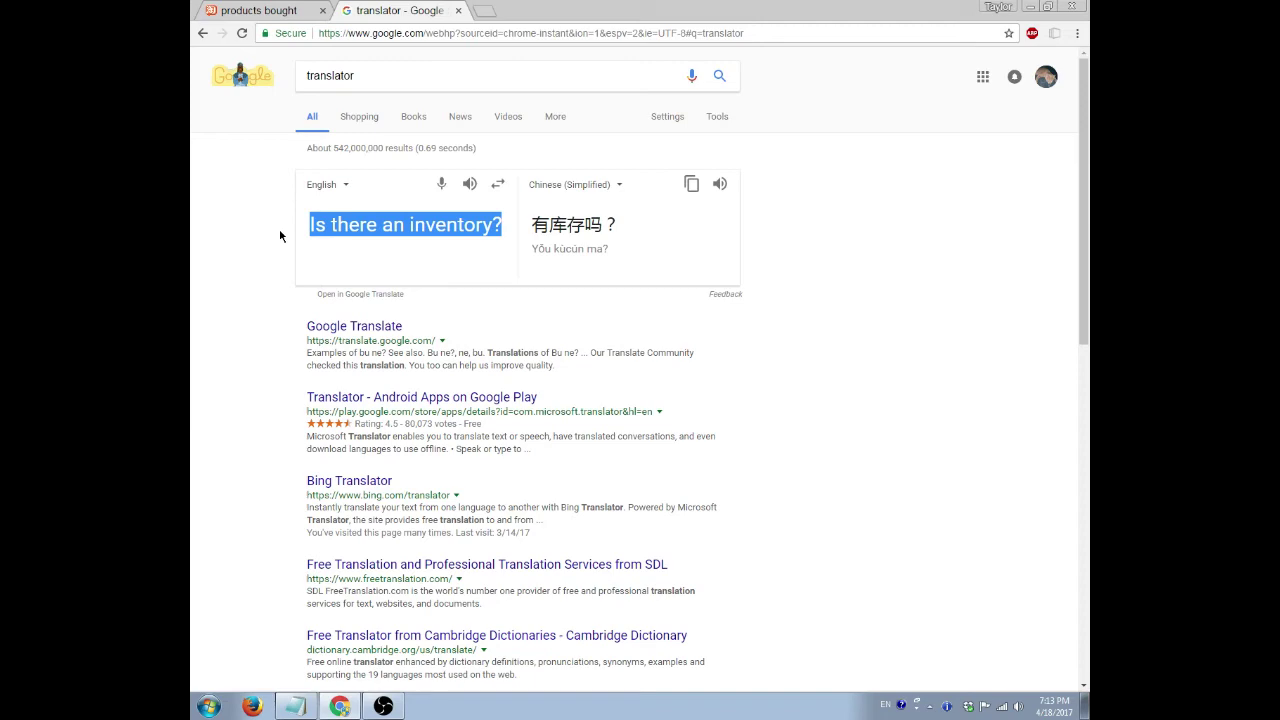
{"action": "type", "text": "Wha"}
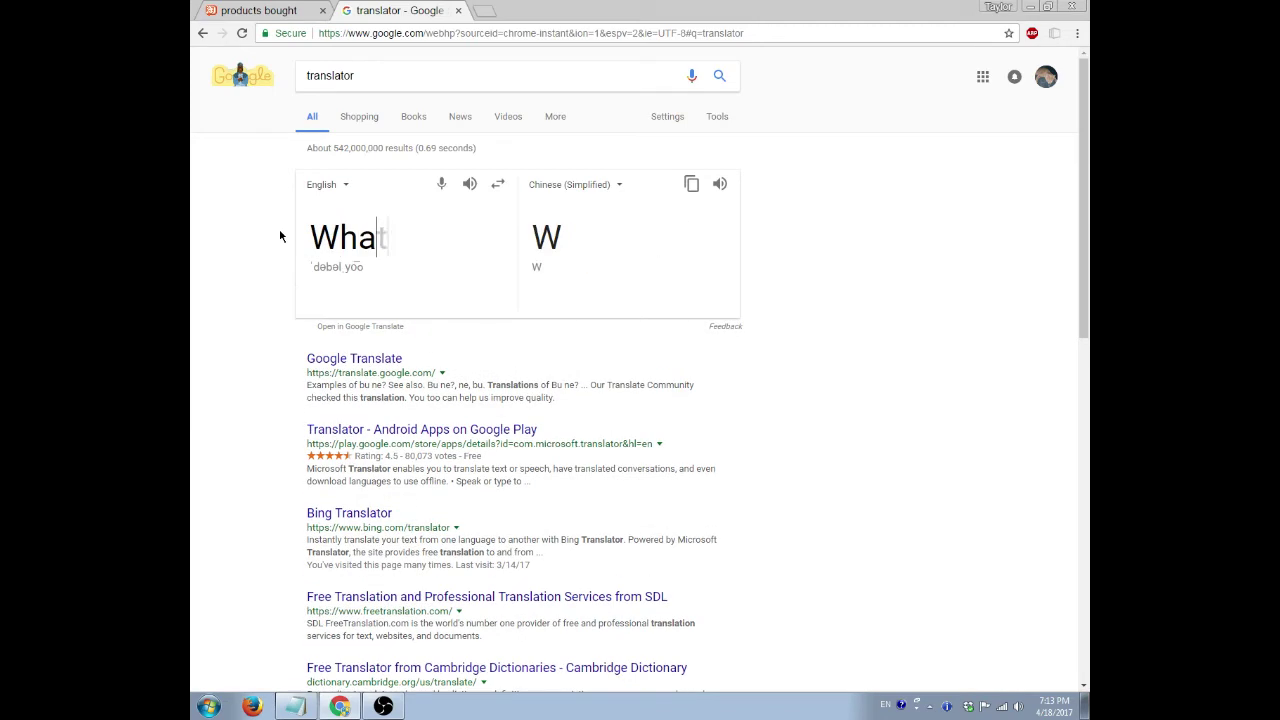
{"action": "type", "text": "t is the weigh"}
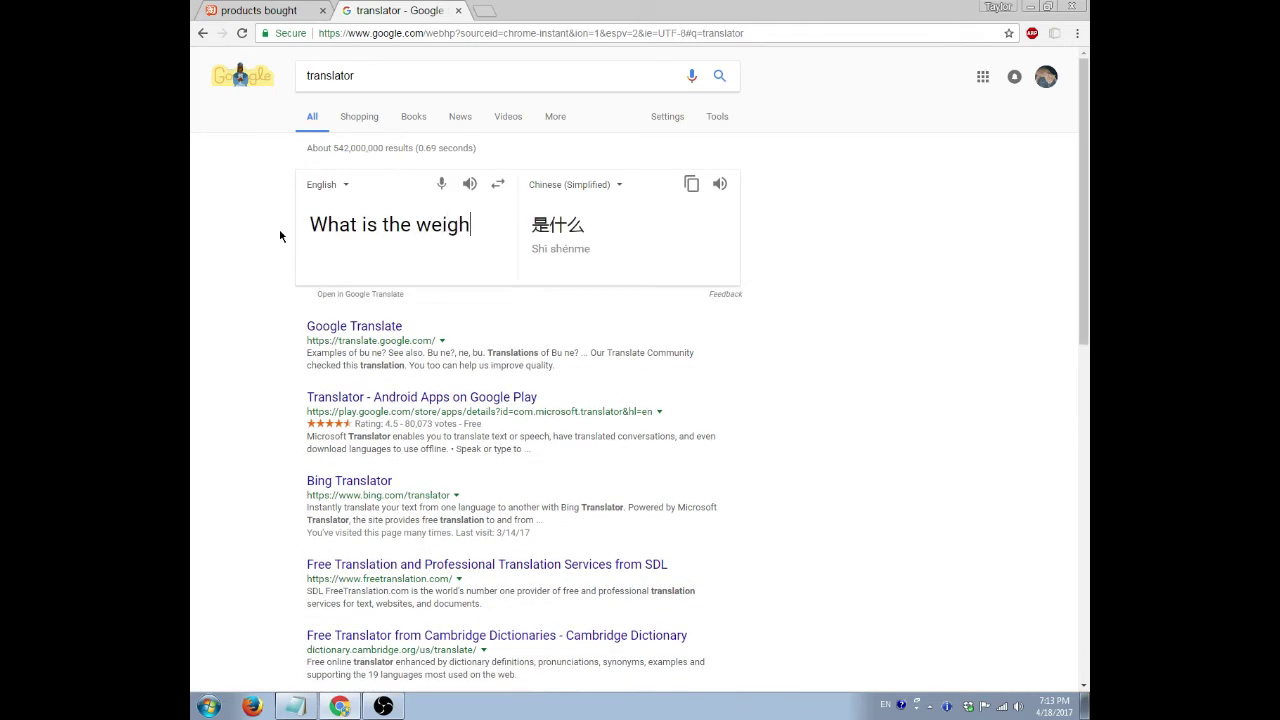
{"action": "type", "text": "t of this item?"}
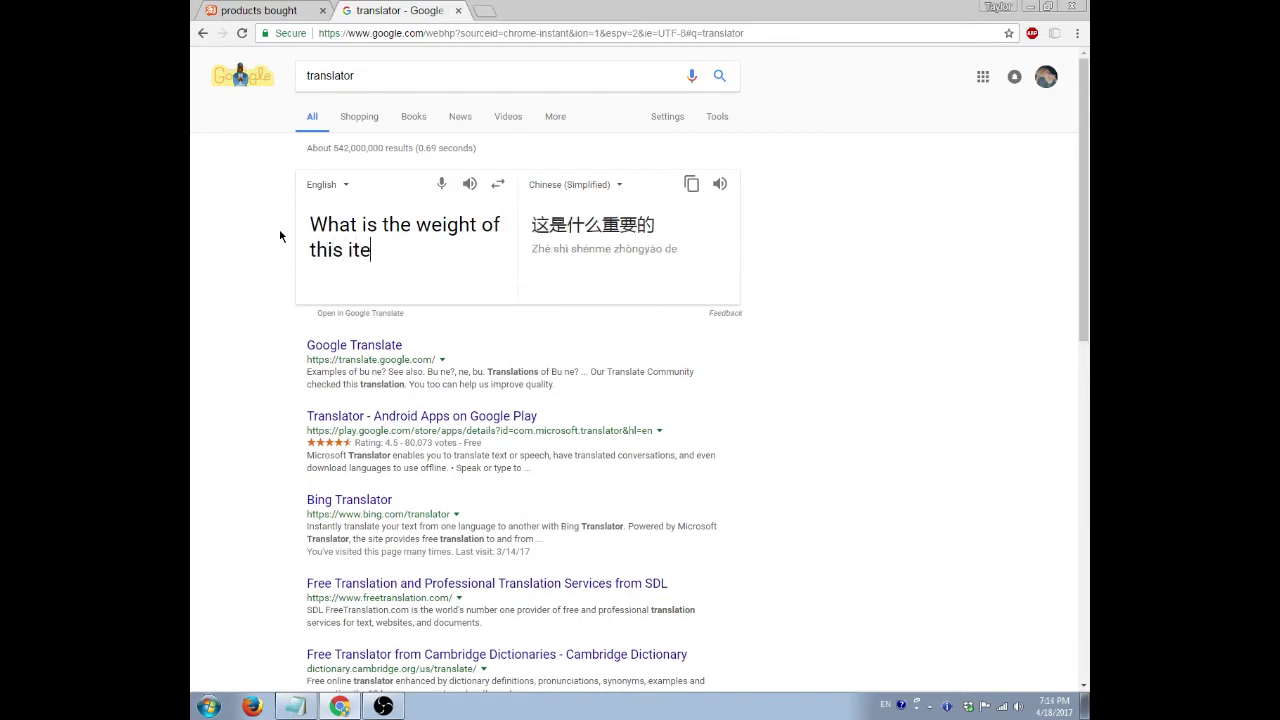
{"action": "left_click", "coordinate": [497, 184]}
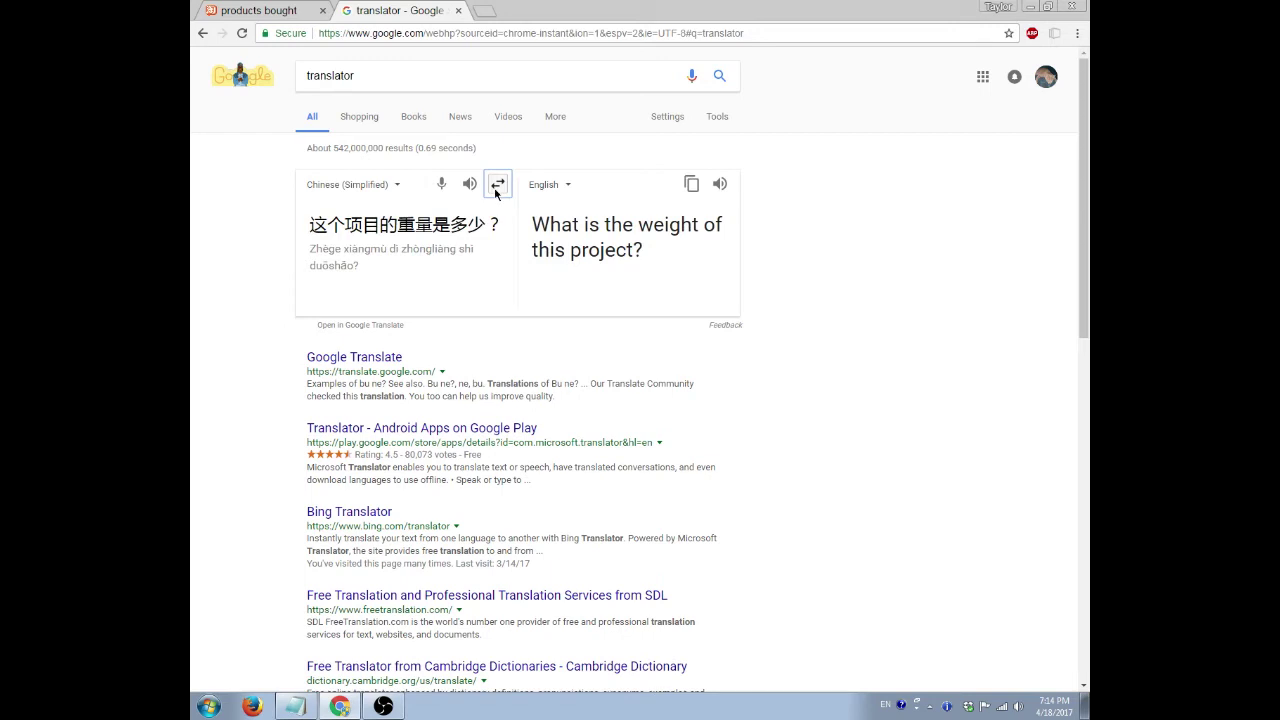
{"action": "left_click_drag", "start_coordinate": [642, 251], "coordinate": [571, 249]}
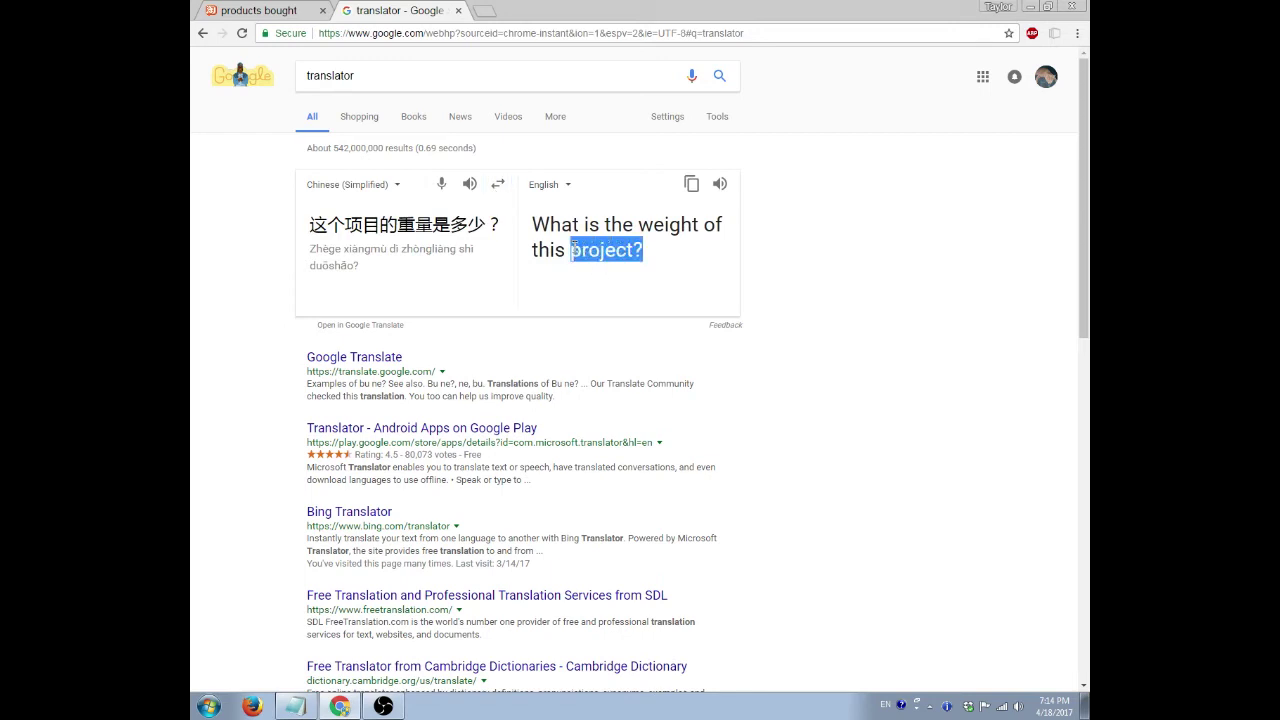
{"action": "left_click", "coordinate": [500, 182]}
Replace the source text with "I need to apply for refund." and compare its Chinese translation with the English back-translation.
{"action": "left_click_drag", "start_coordinate": [452, 252], "coordinate": [280, 215]}
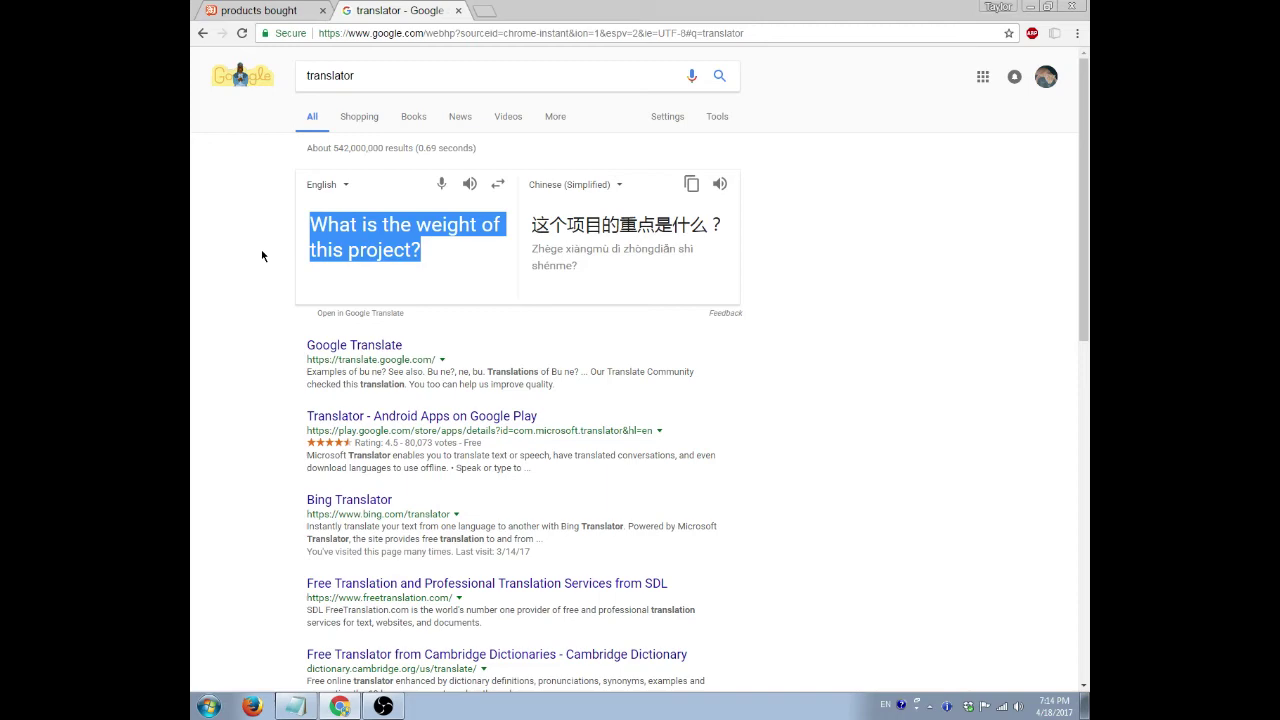
{"action": "type", "text": "I"}
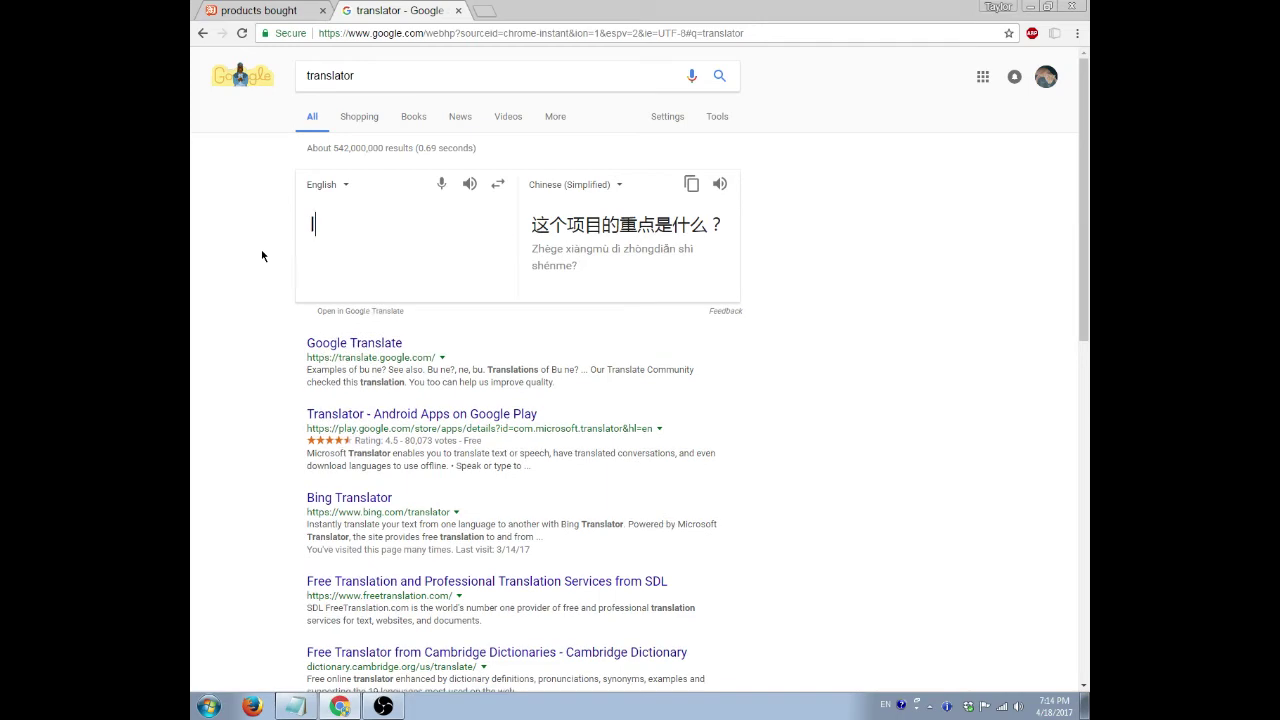
{"action": "type", "text": " need to app"}
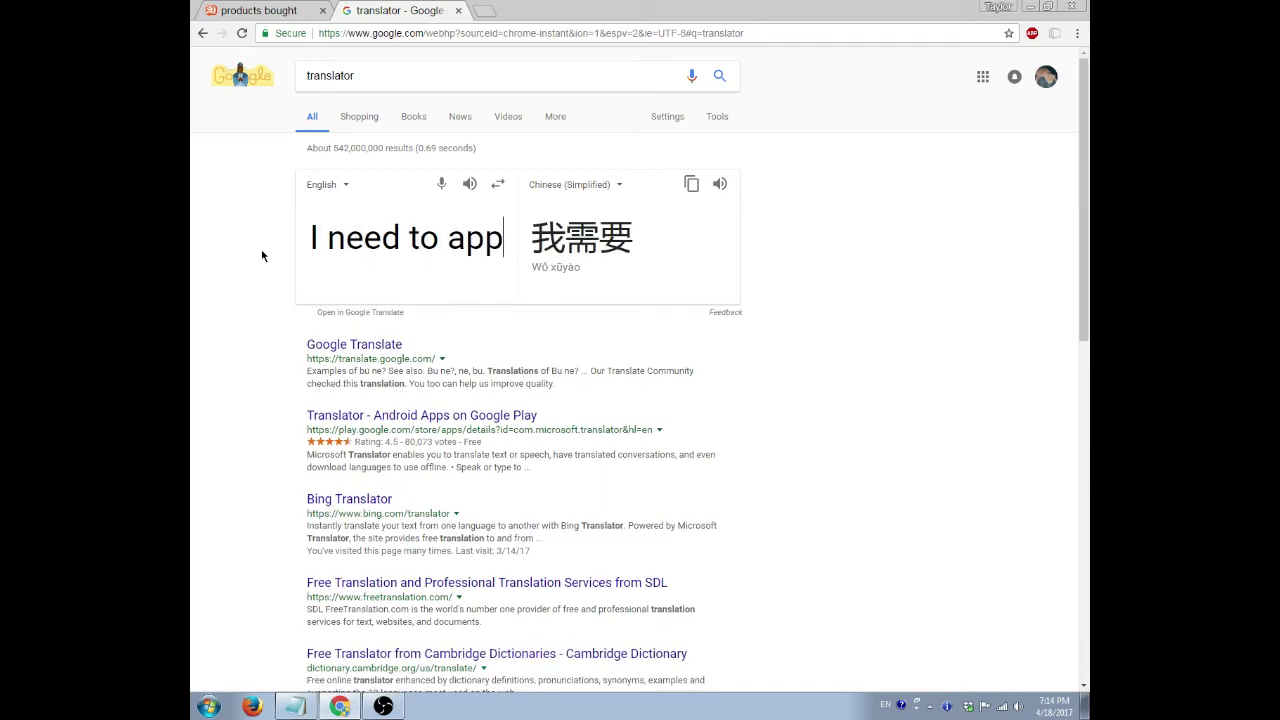
{"action": "type", "text": "ly for refund."}
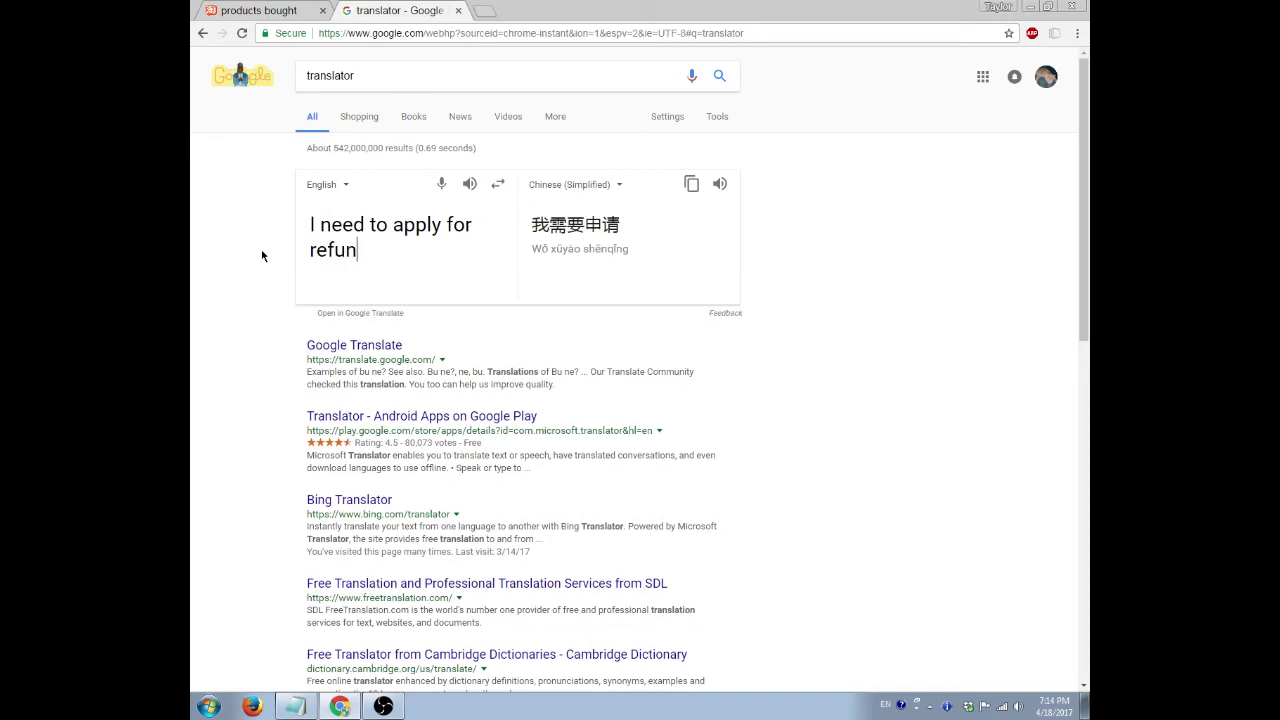
{"action": "left_click", "coordinate": [498, 184]}
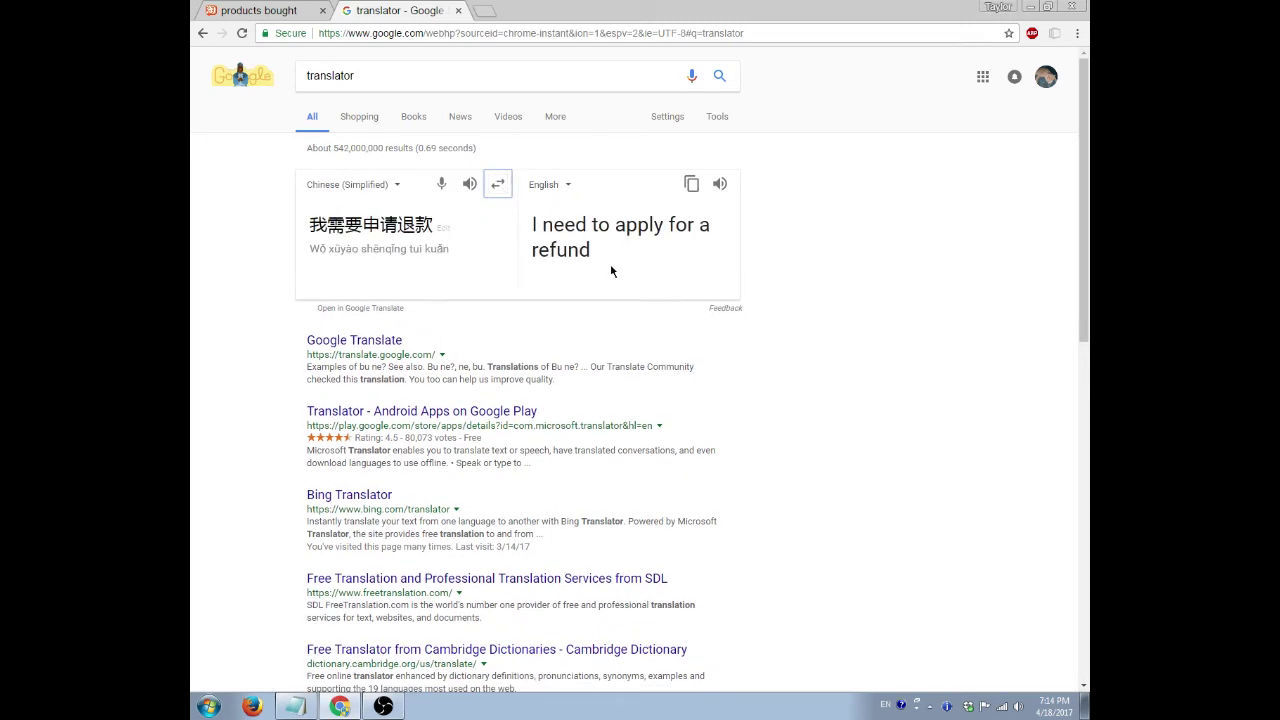
{"action": "left_click", "coordinate": [503, 194]}
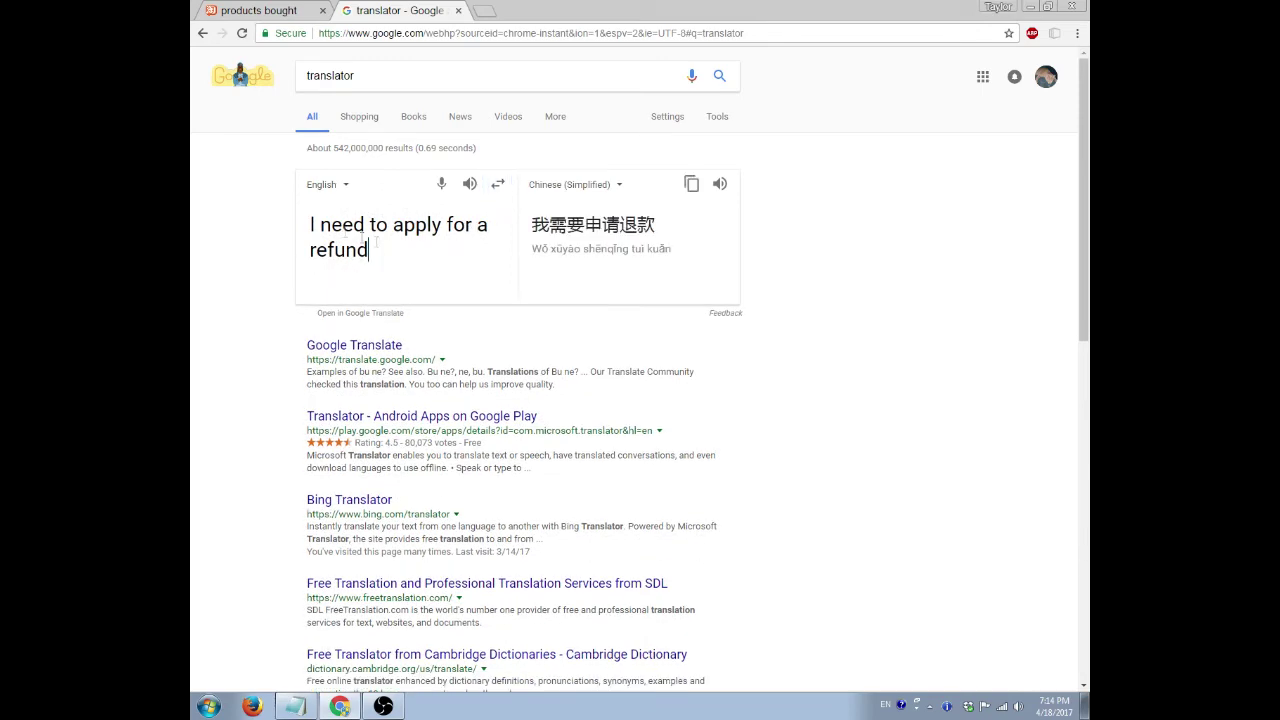
Re-enter "I need to apply for refund" as the English source text and reverse the translation direction.
{"action": "left_click_drag", "start_coordinate": [372, 252], "coordinate": [266, 196]}
{"action": "type", "text": "I ne"}
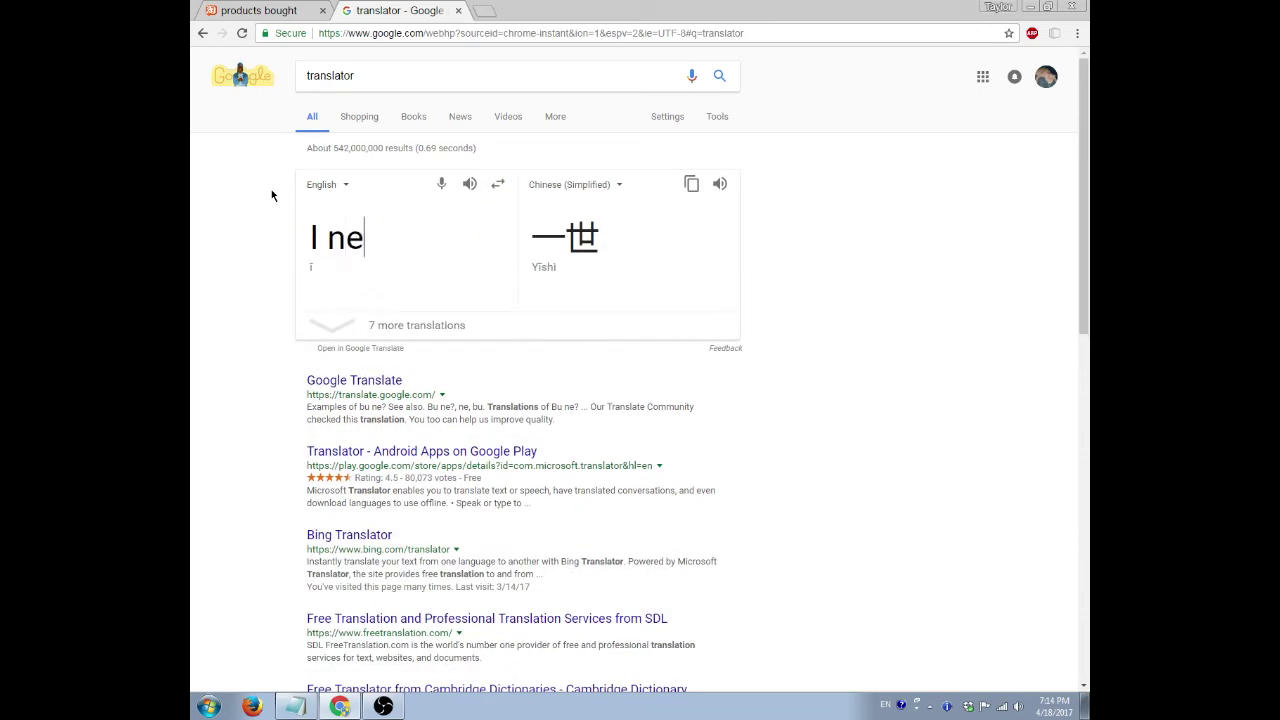
{"action": "type", "text": "ed to apply "}
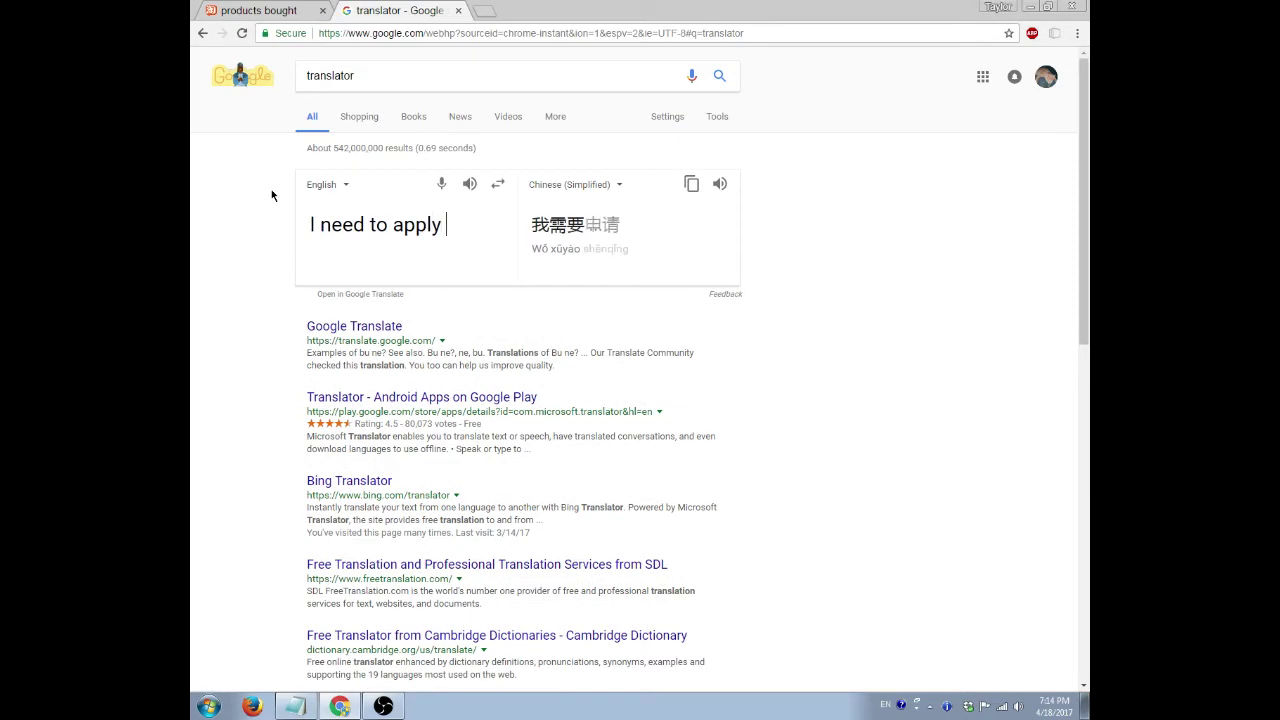
{"action": "type", "text": "for refund"}
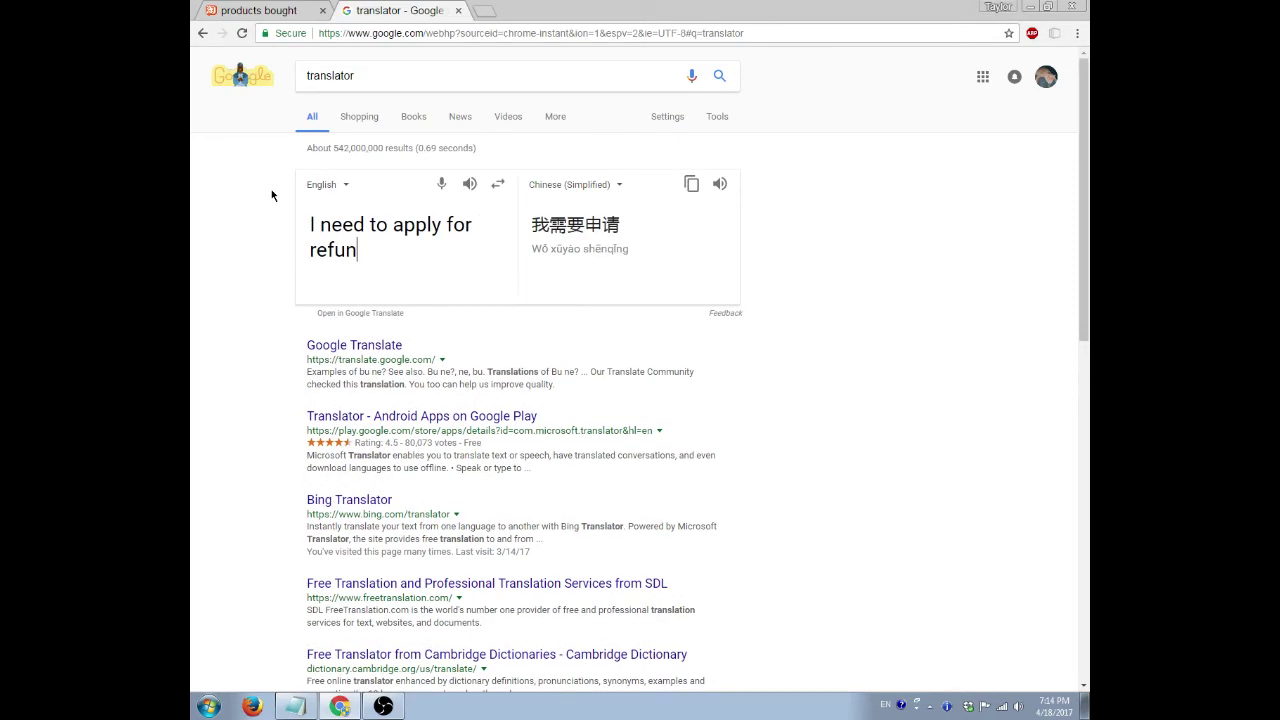
{"action": "left_click", "coordinate": [497, 183]}
Return to the bought products list and examine the logistics tracking of the order with the high-grade luggage accessories.
{"action": "left_click", "coordinate": [240, 10]}
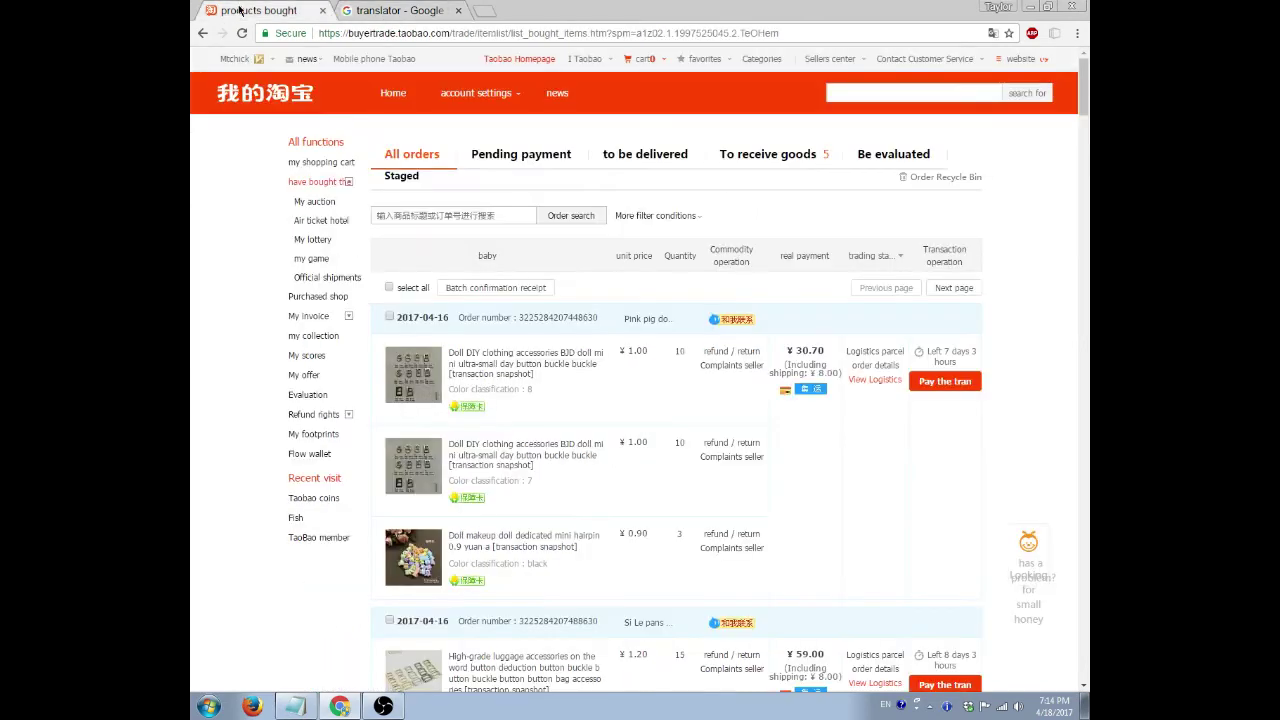
{"action": "scroll", "coordinate": [1034, 381], "scroll_direction": "down", "scroll_amount": 1}
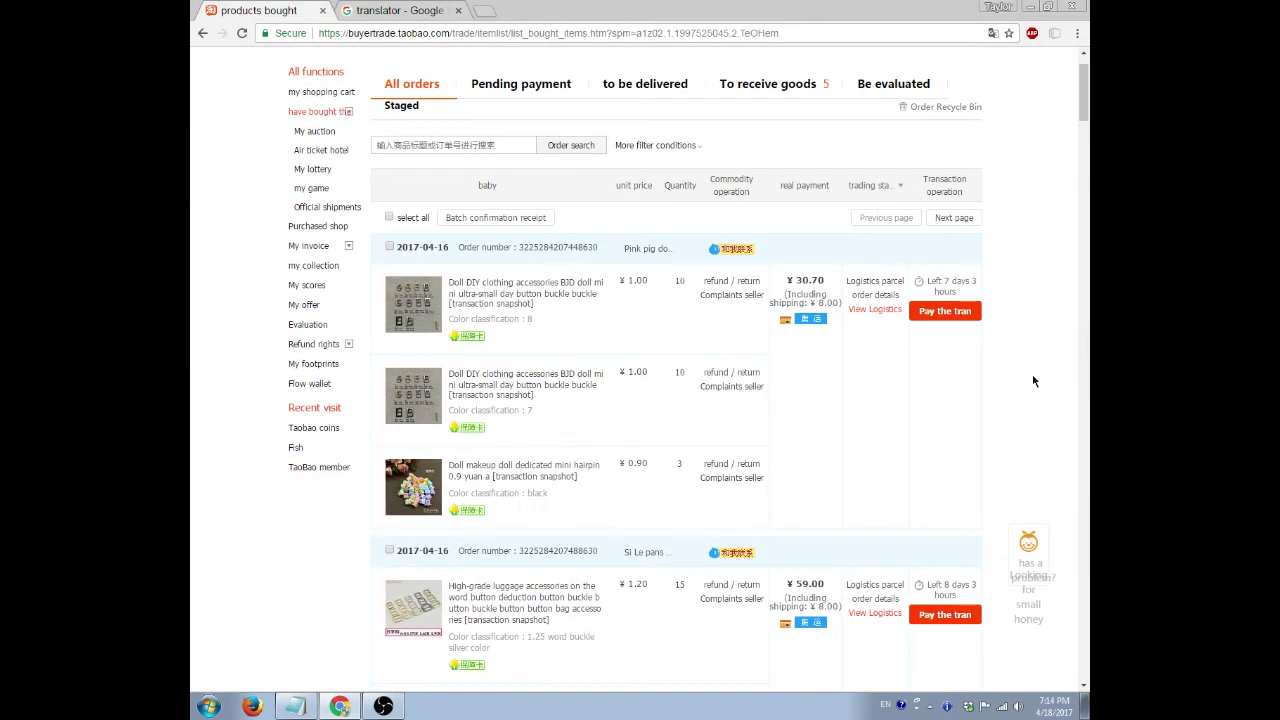
{"action": "scroll", "coordinate": [1034, 381], "scroll_direction": "up", "scroll_amount": 1}
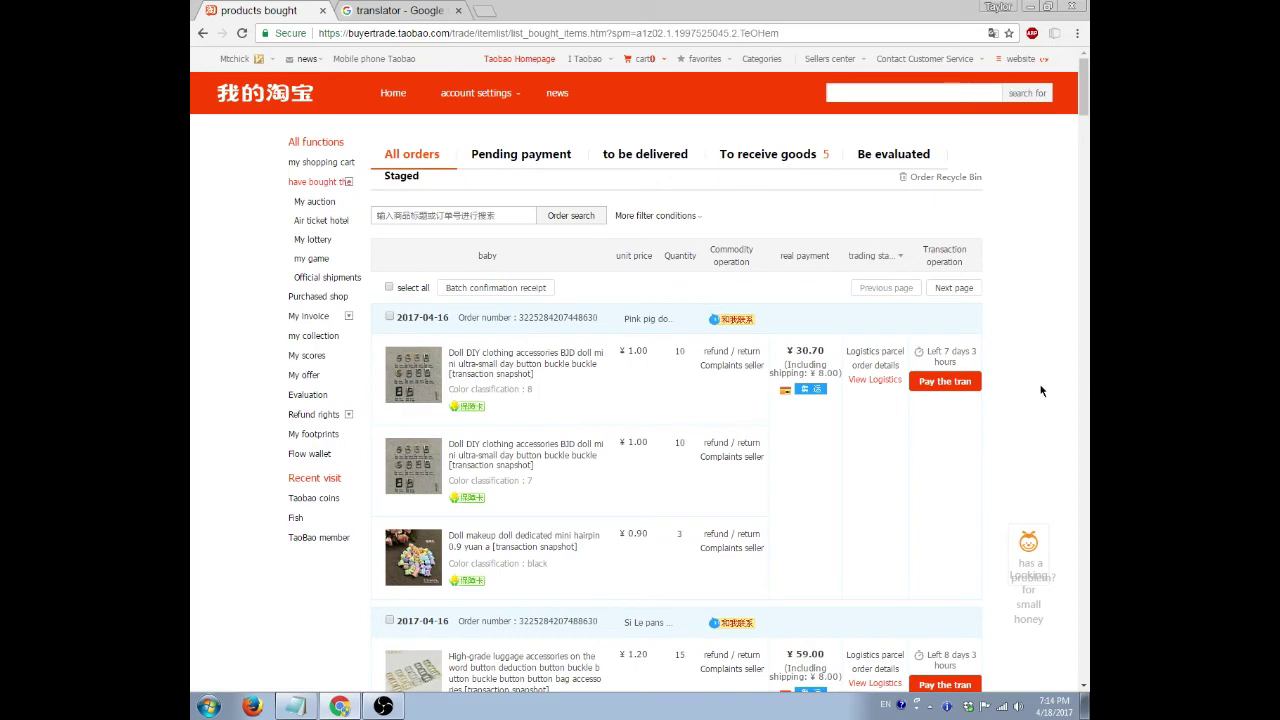
{"action": "scroll", "coordinate": [1040, 365], "scroll_direction": "down", "scroll_amount": 2}
{"action": "scroll", "coordinate": [1040, 390], "scroll_direction": "down", "scroll_amount": 2}
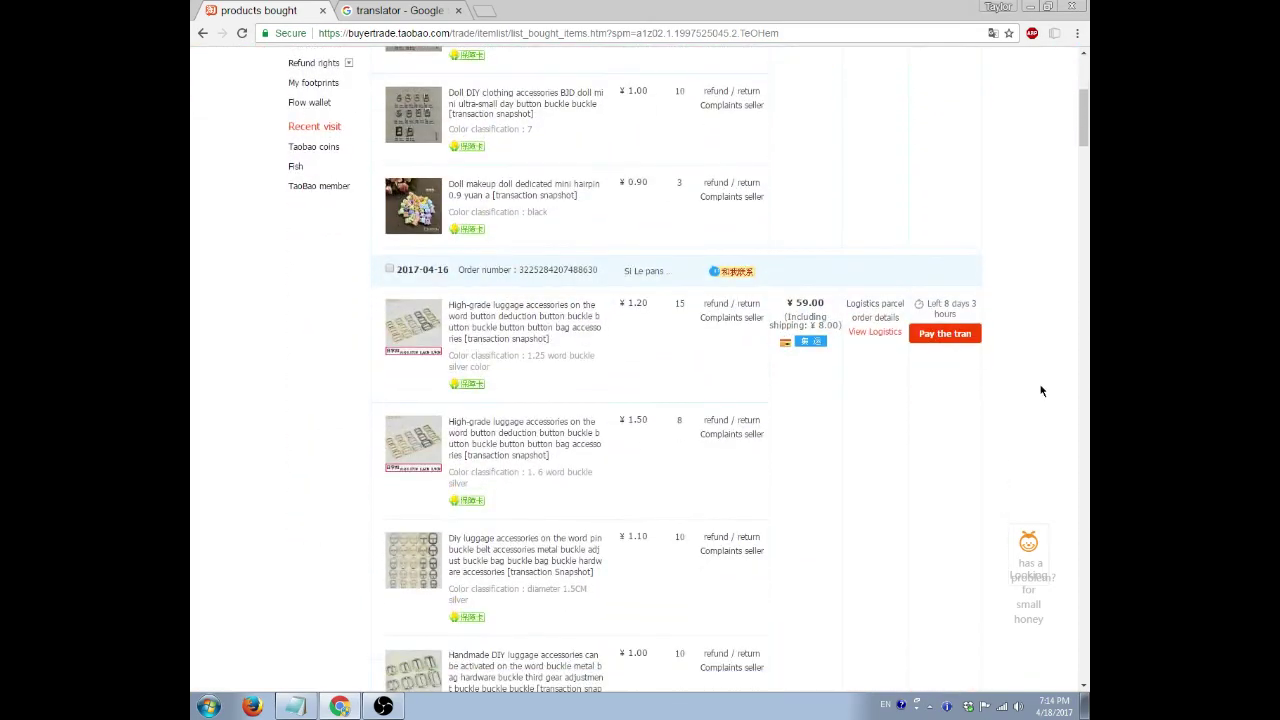
{"action": "scroll", "coordinate": [1040, 390], "scroll_direction": "down", "scroll_amount": 1}
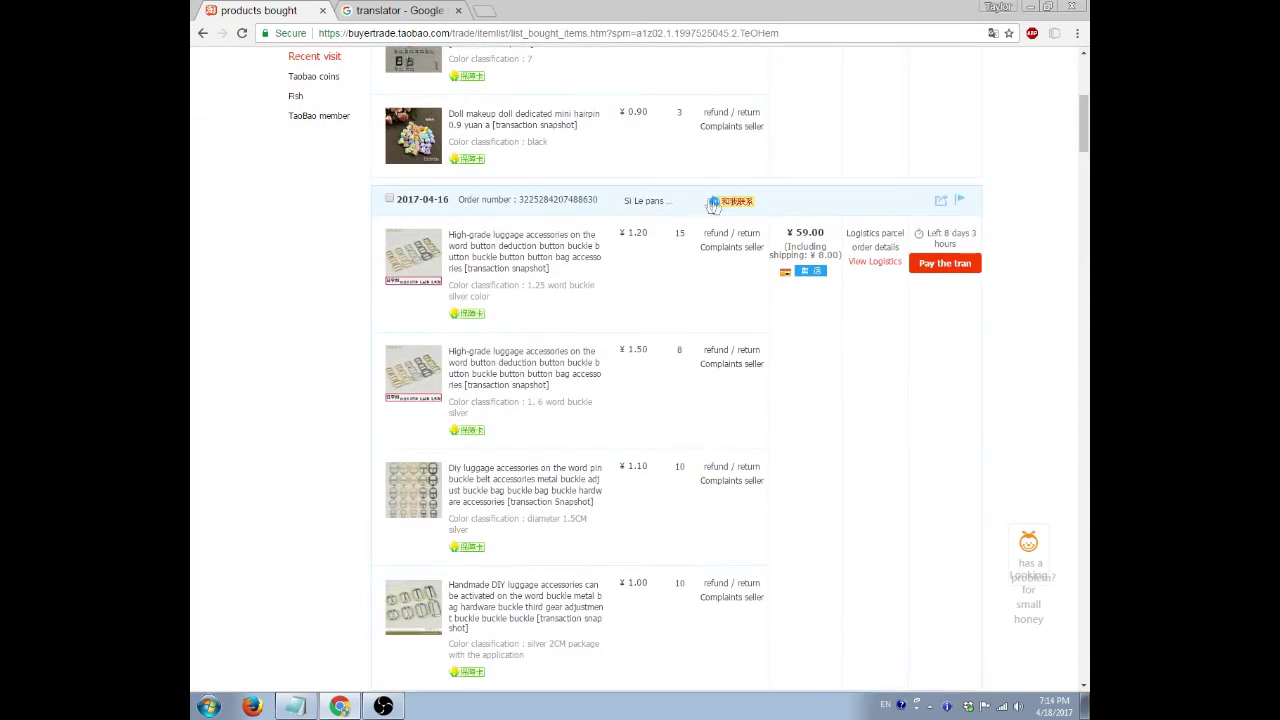
{"action": "mouse_move", "coordinate": [878, 262]}
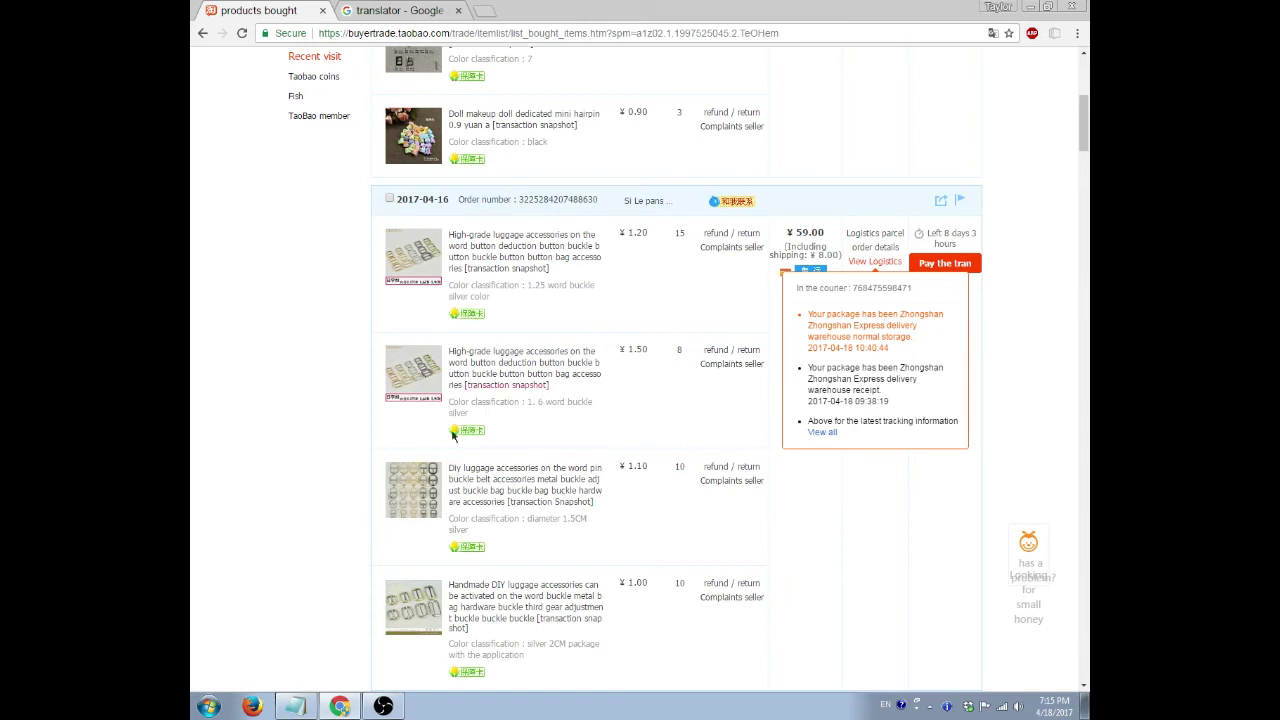
Open an 阿里旺旺 chat with the seller of the luggage accessories order, allowing wwcmd.exe to open.
{"action": "left_click", "coordinate": [1037, 7]}
{"action": "left_click", "coordinate": [340, 706]}
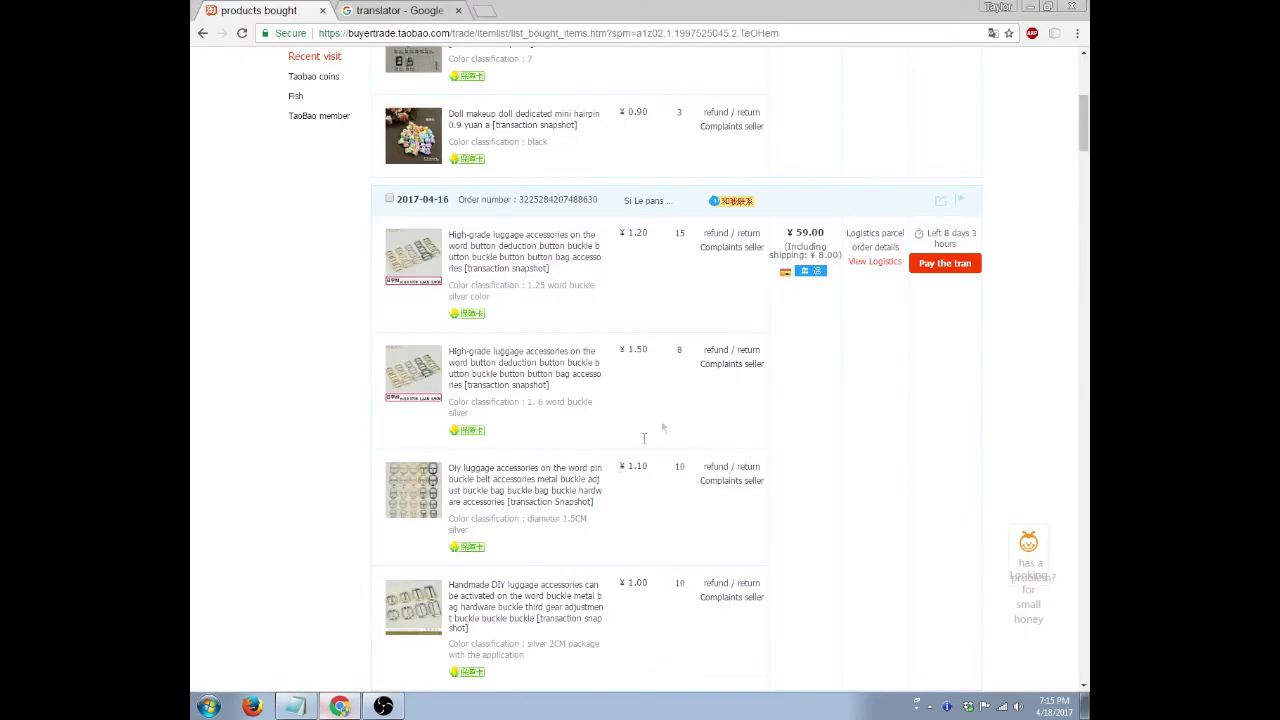
{"action": "left_click", "coordinate": [714, 203]}
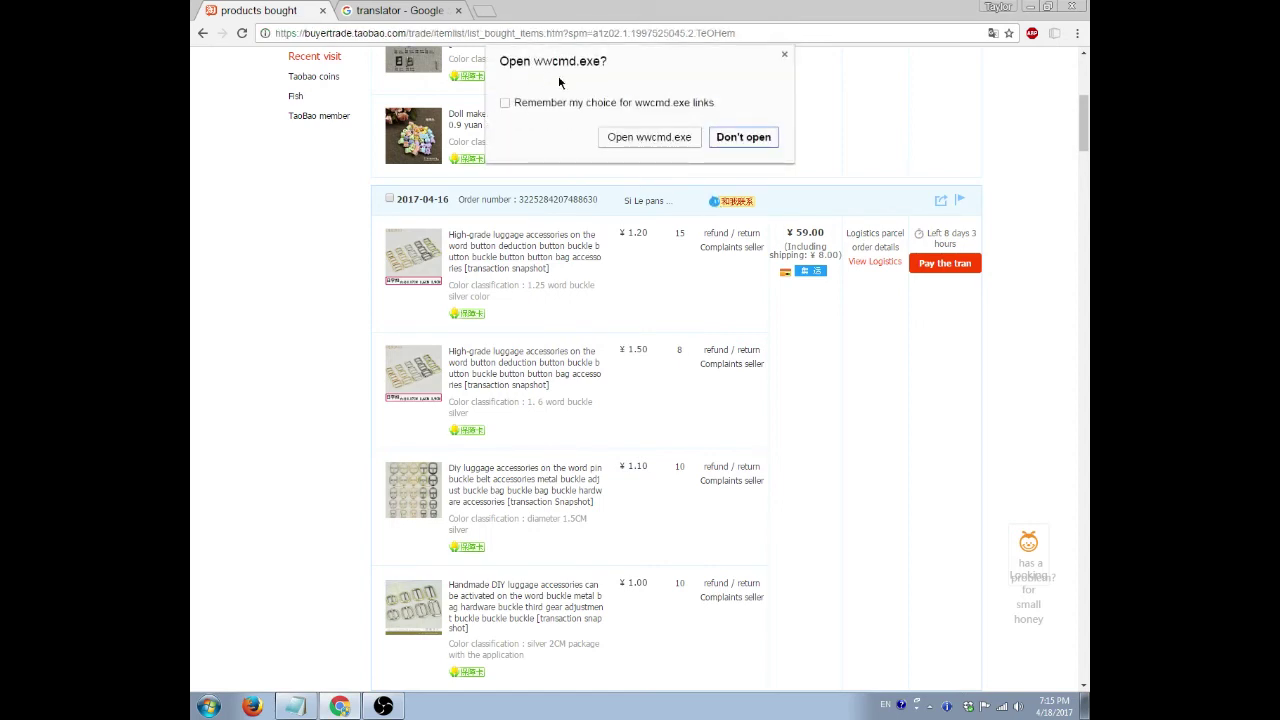
{"action": "left_click", "coordinate": [649, 137]}
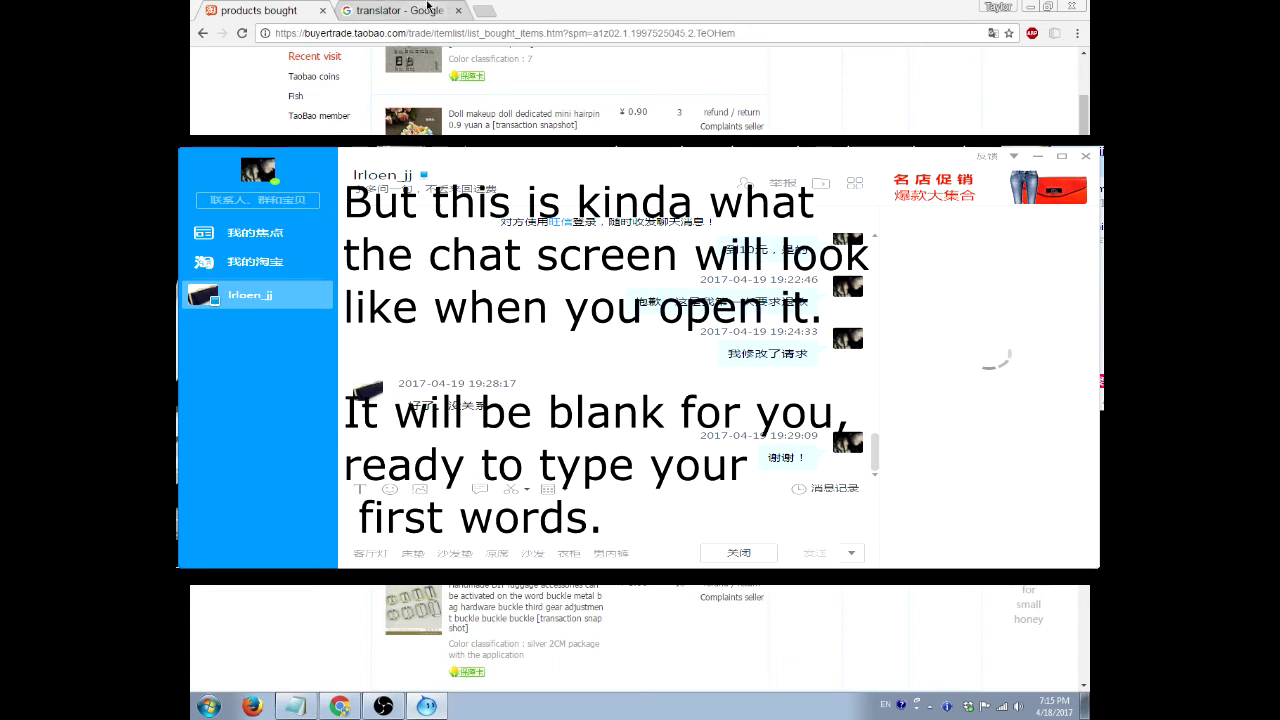
Return to the Google translator, copy 你好, the Chinese translation of "Hello", and go back to the bought products list.
{"action": "key", "text": "ctrl+Tab"}
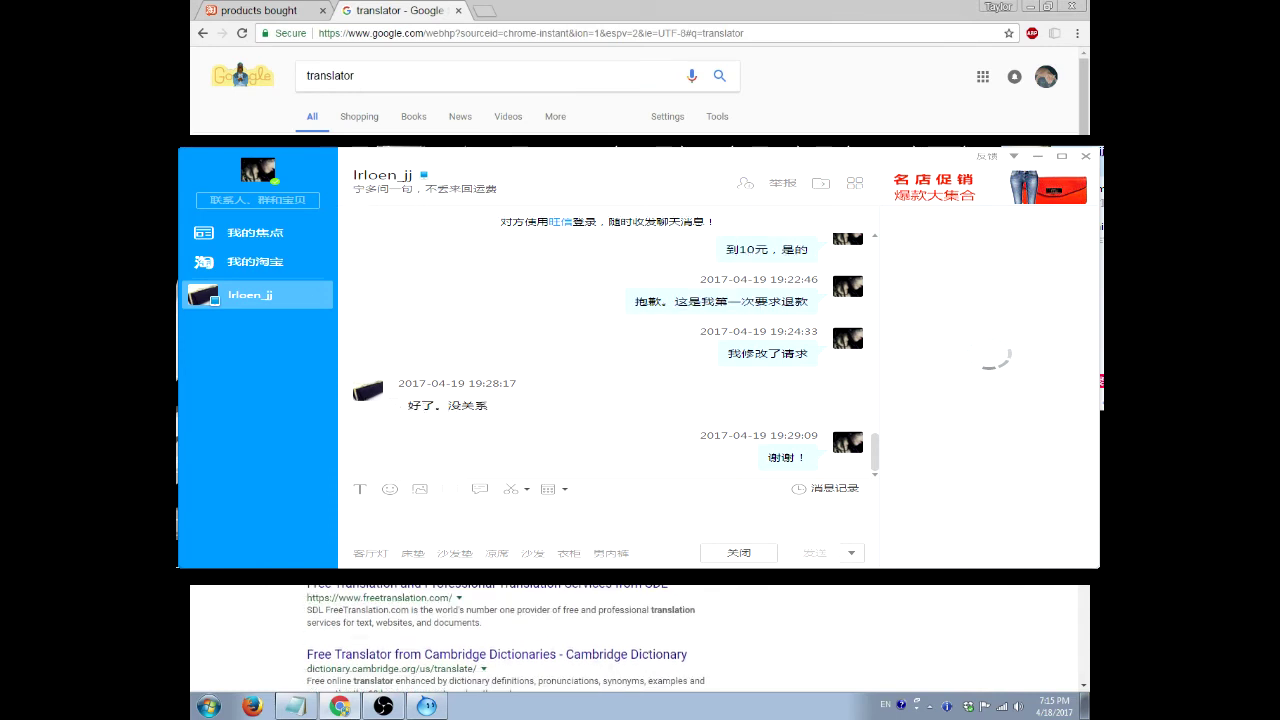
{"action": "scroll", "coordinate": [506, 636], "scroll_direction": "up", "scroll_amount": 1}
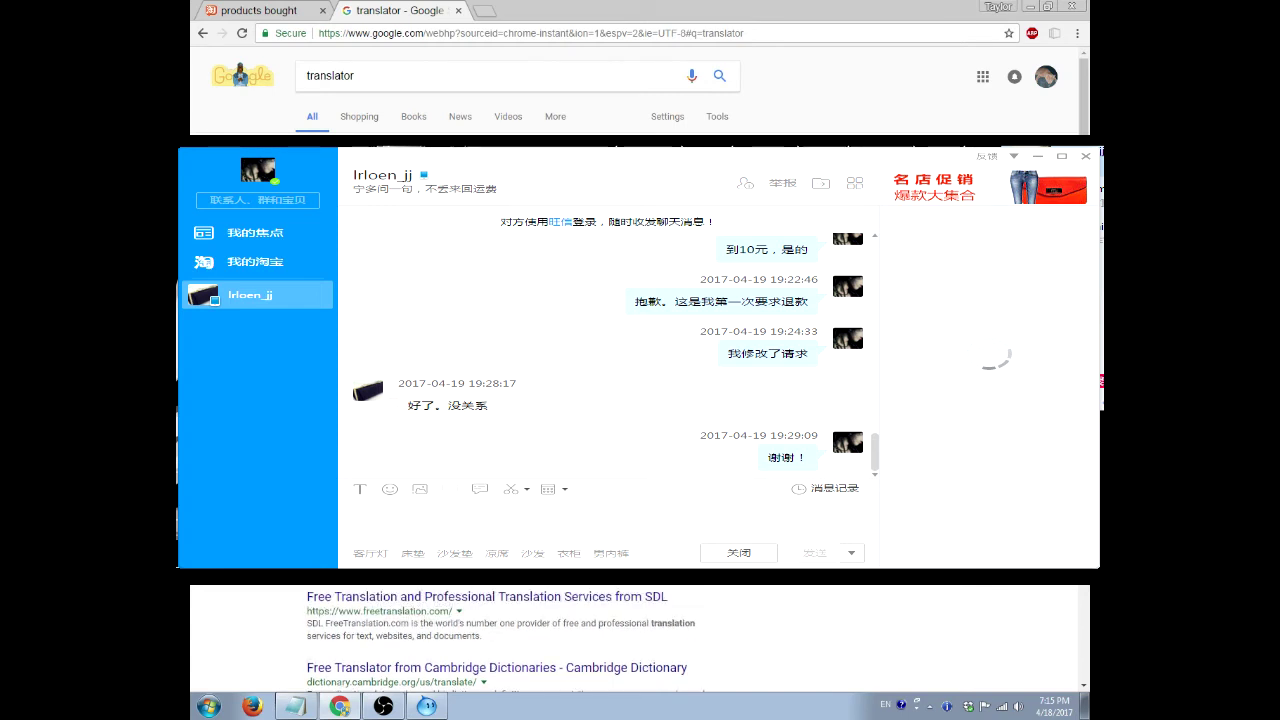
{"action": "scroll", "coordinate": [506, 636], "scroll_direction": "up", "scroll_amount": 1}
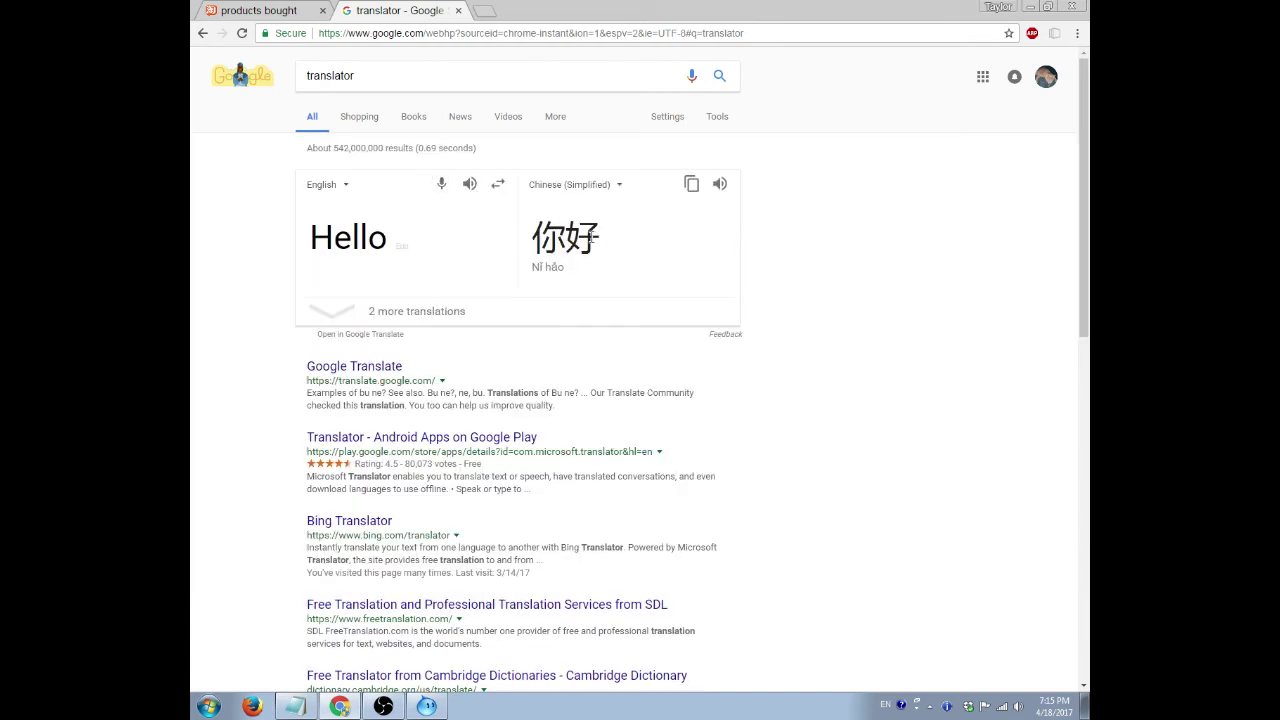
{"action": "left_click_drag", "start_coordinate": [591, 236], "coordinate": [531, 235]}
{"action": "right_click", "coordinate": [531, 235]}
{"action": "left_click", "coordinate": [560, 246]}
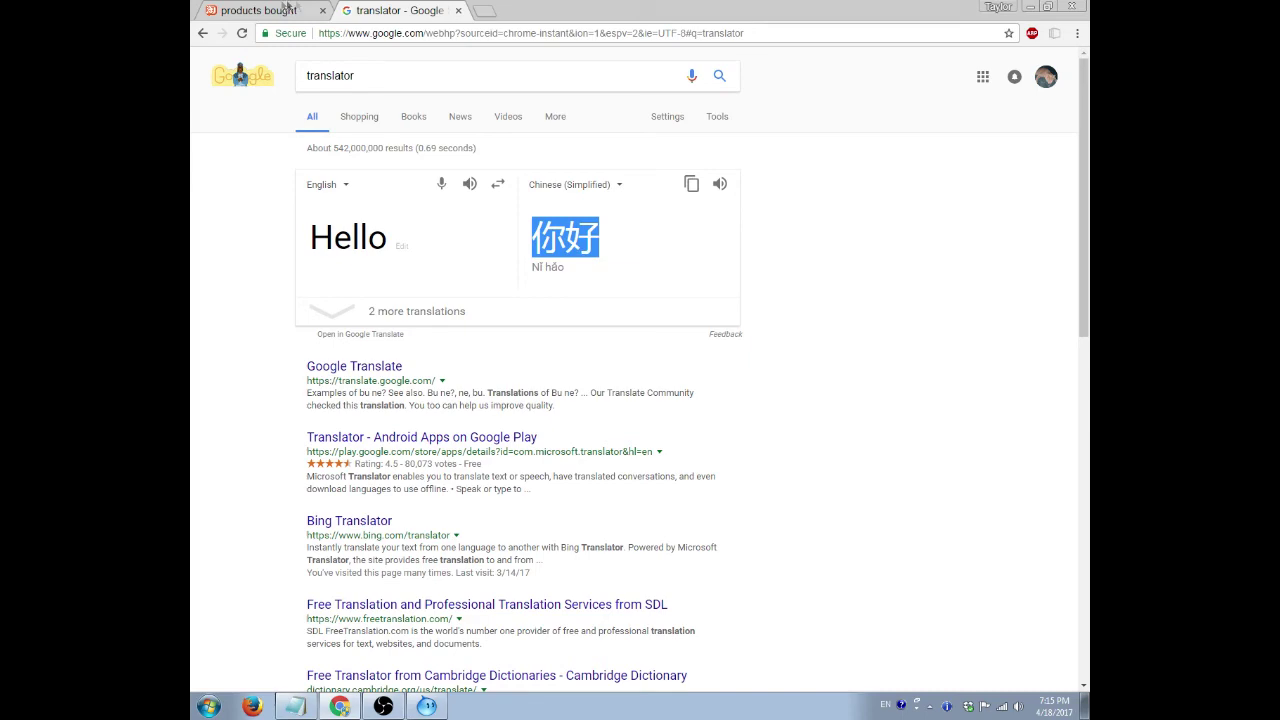
{"action": "left_click", "coordinate": [280, 10]}
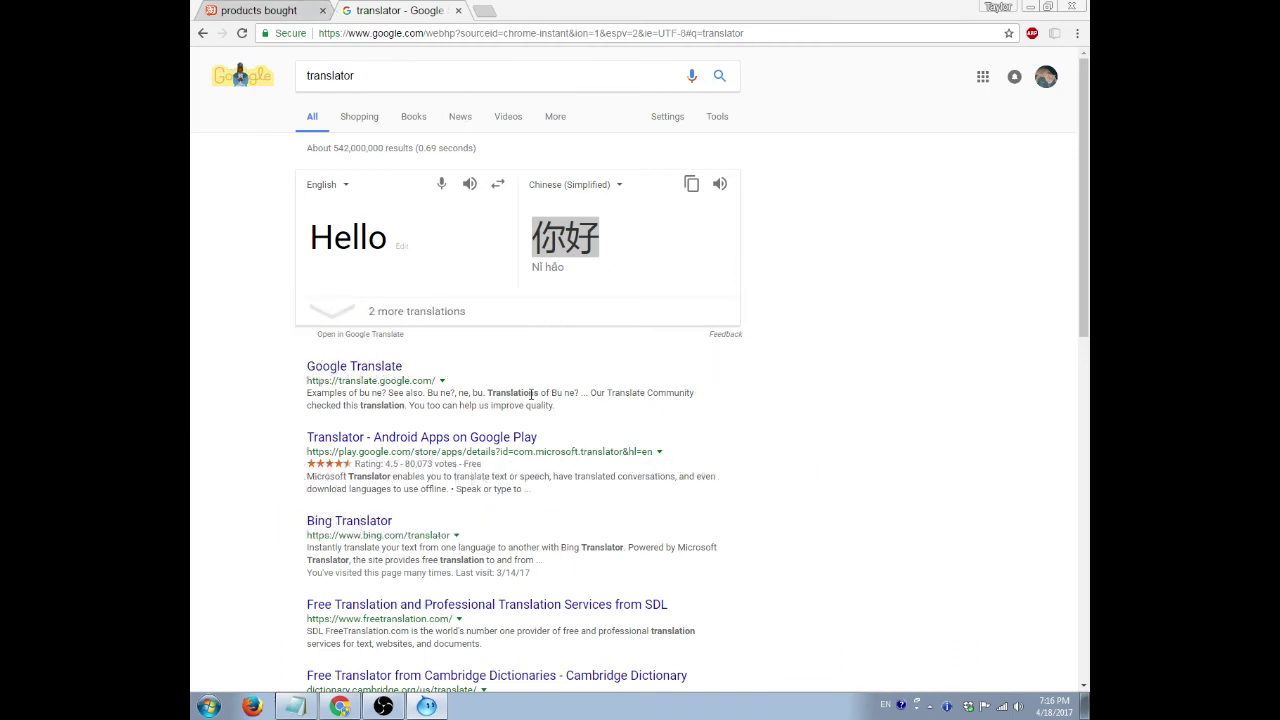
Set the translator to Chinese-to-English and replace the source text with the copied seller message 欢迎光临“思乐泮水”箱包配件.
{"action": "left_click", "coordinate": [257, 210]}
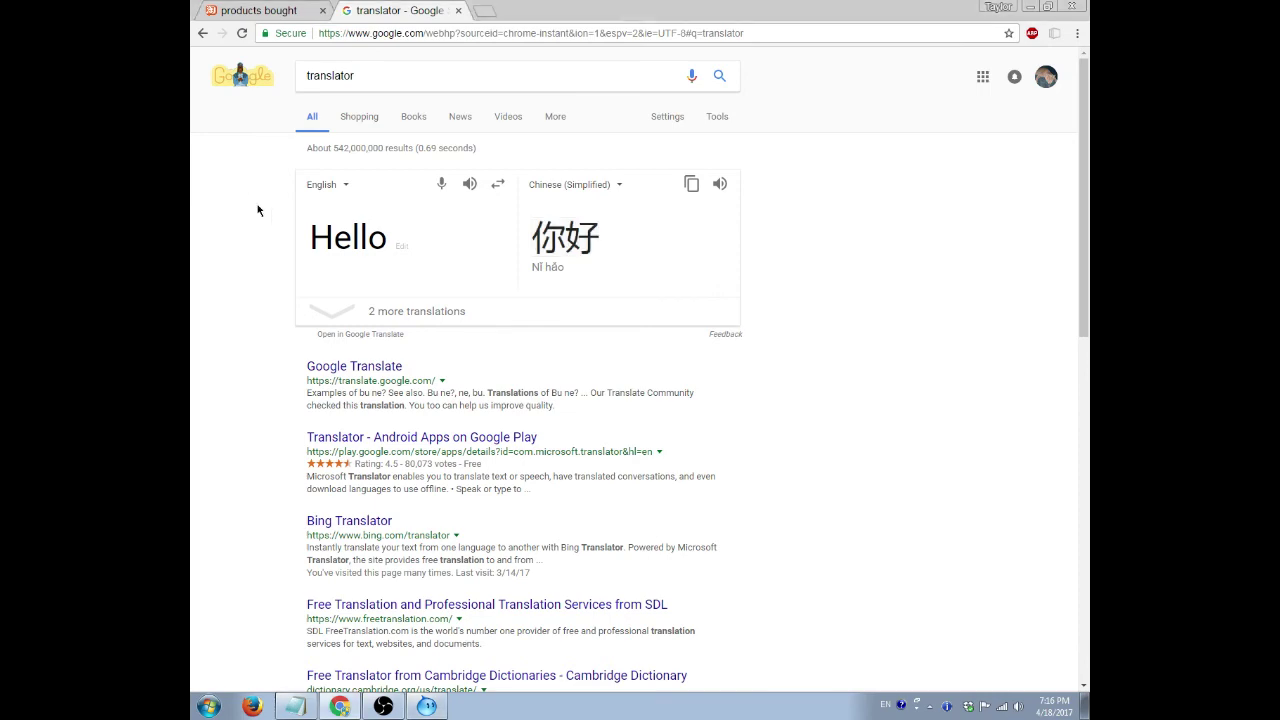
{"action": "left_click_drag", "start_coordinate": [402, 241], "coordinate": [298, 247]}
{"action": "left_click", "coordinate": [498, 184]}
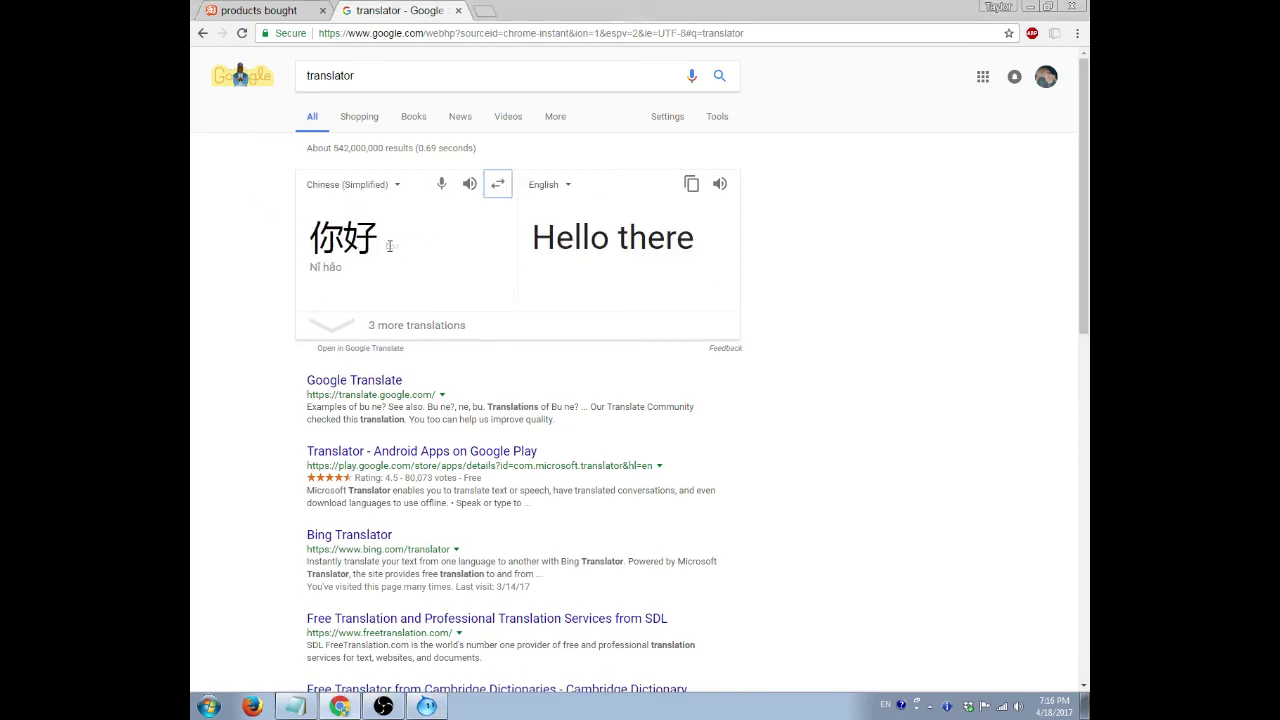
{"action": "left_click_drag", "start_coordinate": [390, 246], "coordinate": [290, 240]}
{"action": "key", "text": "ctrl+v"}
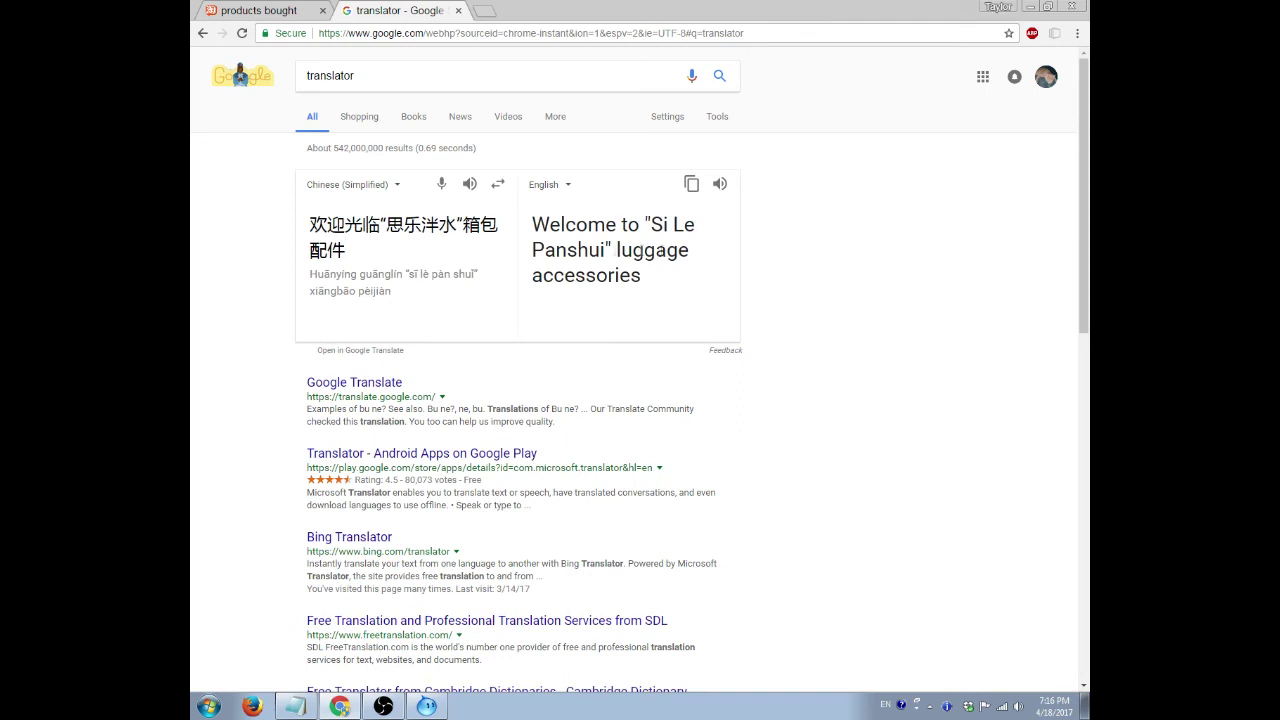
Switch the translation back to English-to-Chinese and replace the source text with "I need to apply for refund".
{"action": "left_click", "coordinate": [498, 184]}
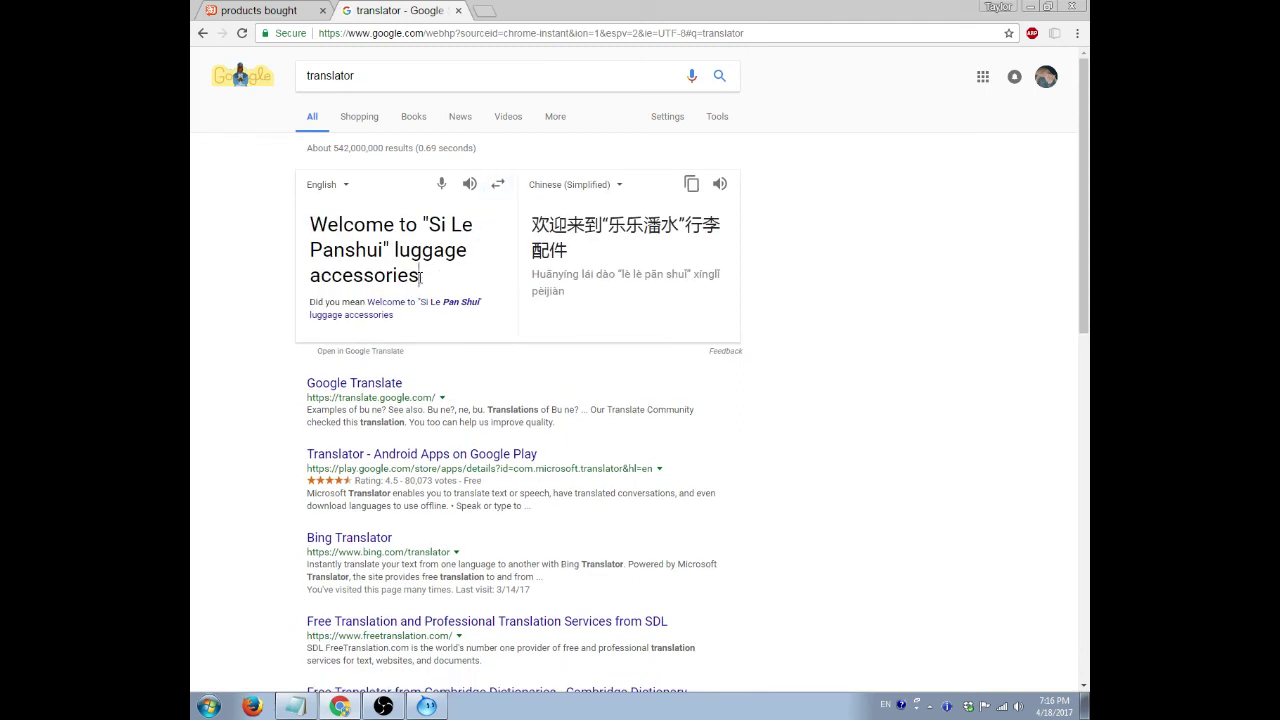
{"action": "left_click_drag", "start_coordinate": [426, 276], "coordinate": [297, 218]}
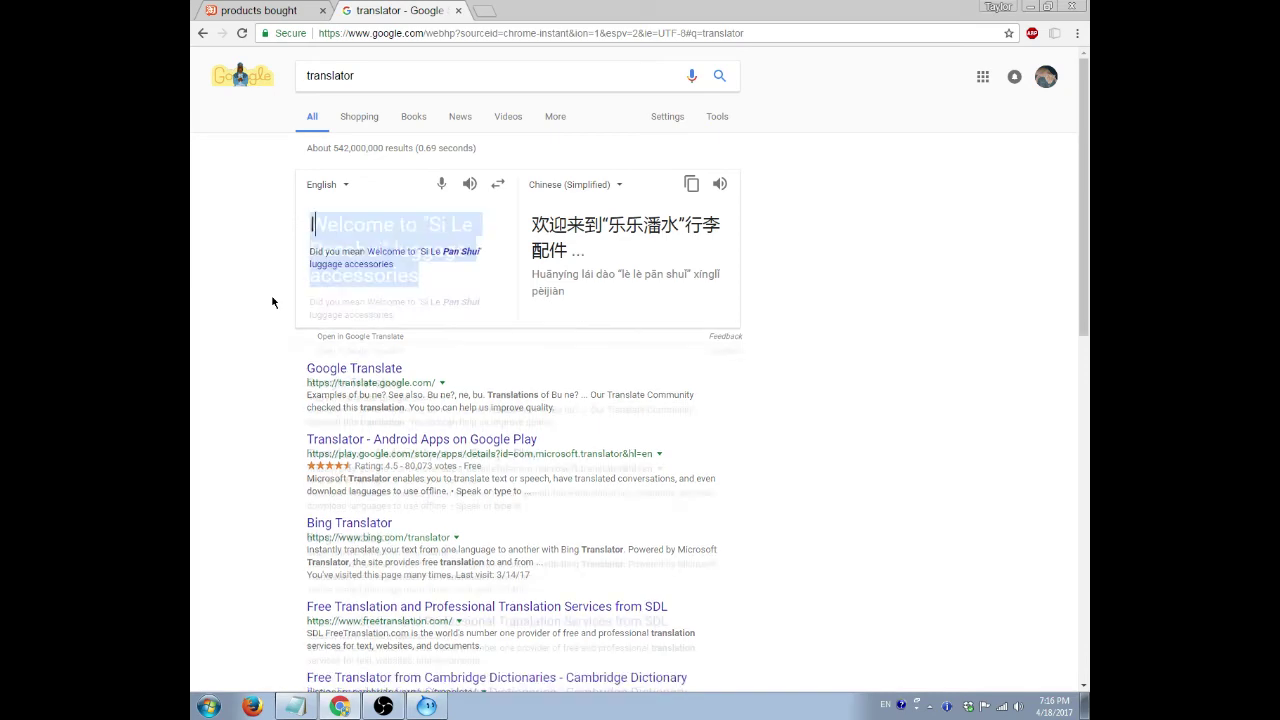
{"action": "type", "text": "I need to apply for "}
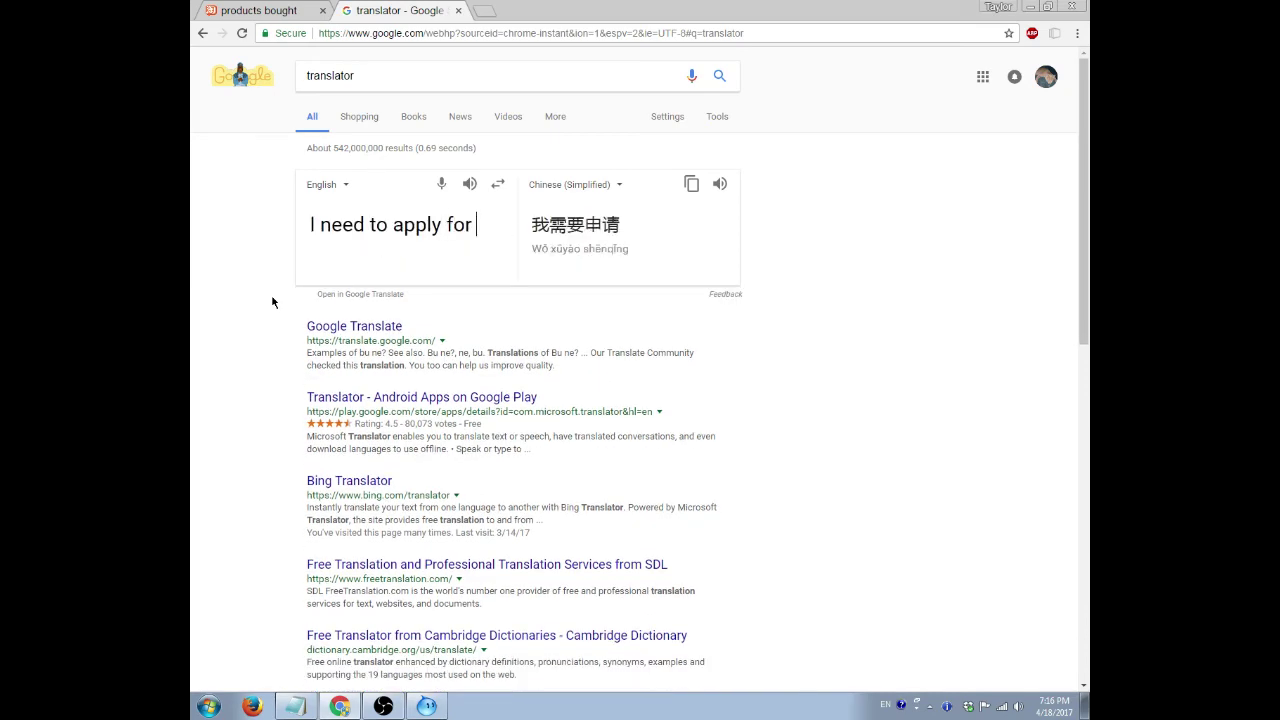
{"action": "type", "text": "refund"}
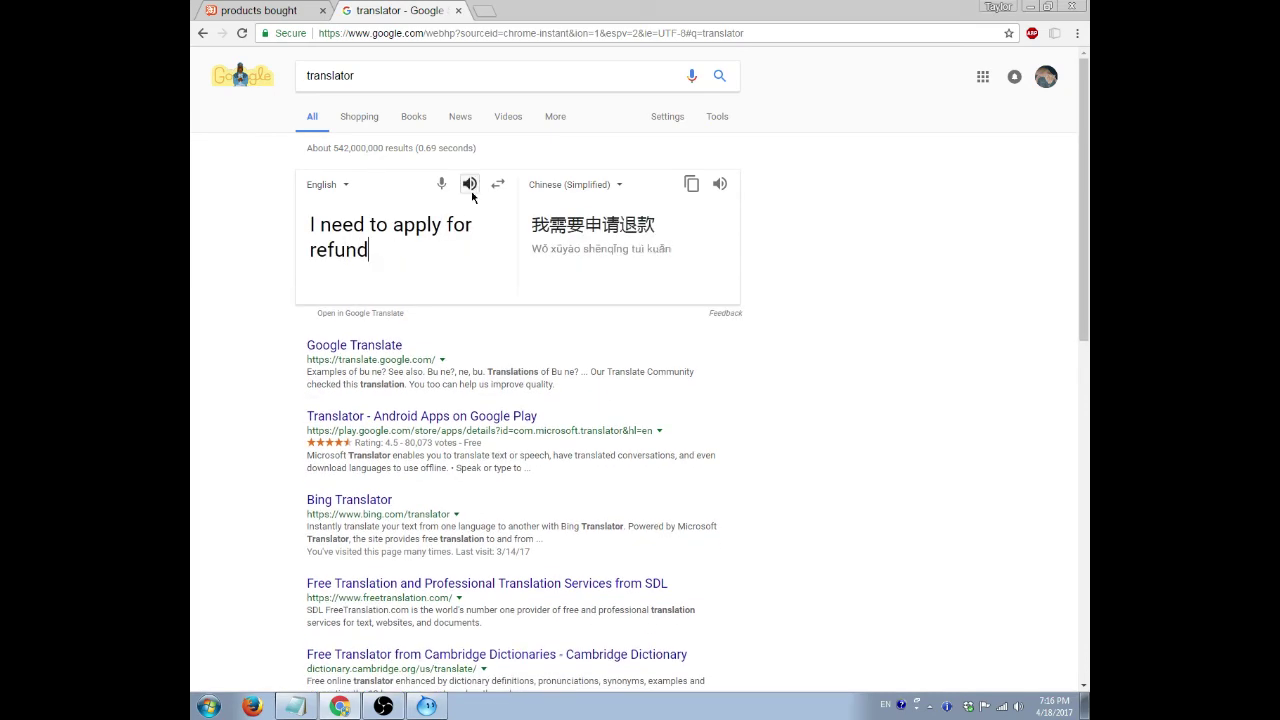
Reverse the translation to check the refund request, copy its Chinese text 我需要申请退款, and switch to the 阿里旺旺 chat.
{"action": "left_click", "coordinate": [495, 186]}
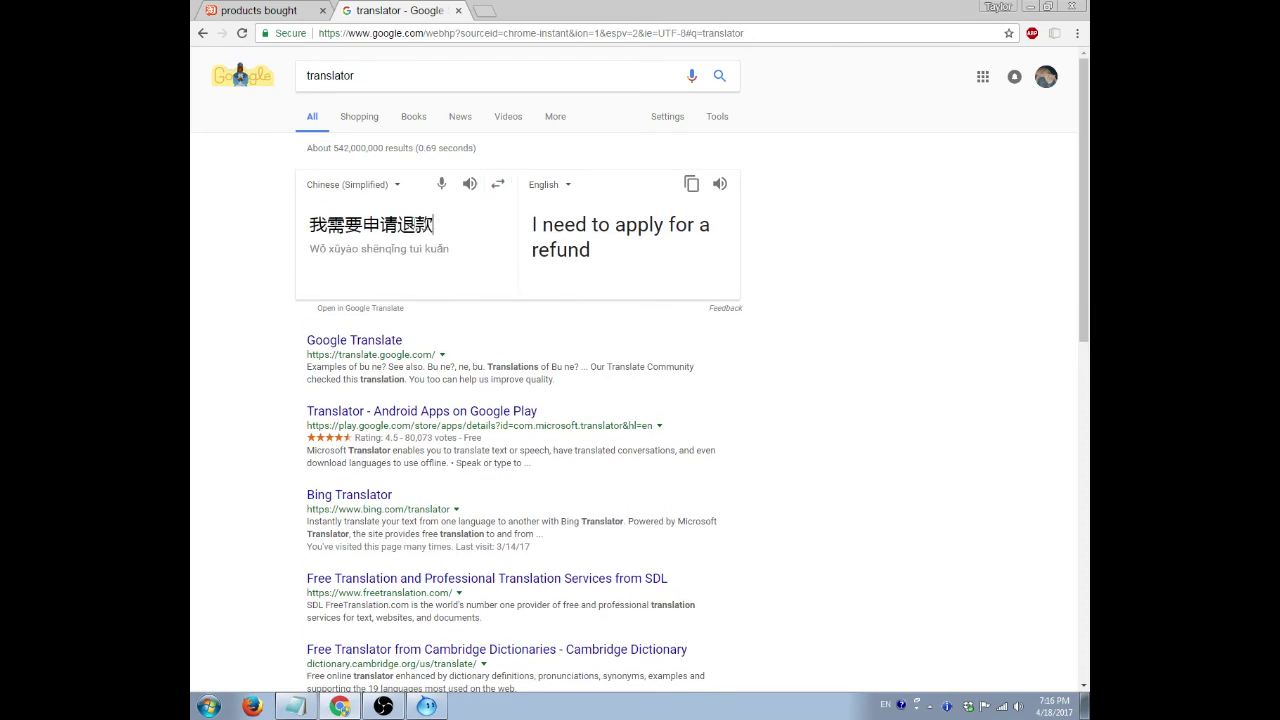
{"action": "left_click_drag", "start_coordinate": [440, 225], "coordinate": [278, 225]}
{"action": "right_click", "coordinate": [352, 223]}
{"action": "left_click", "coordinate": [386, 252]}
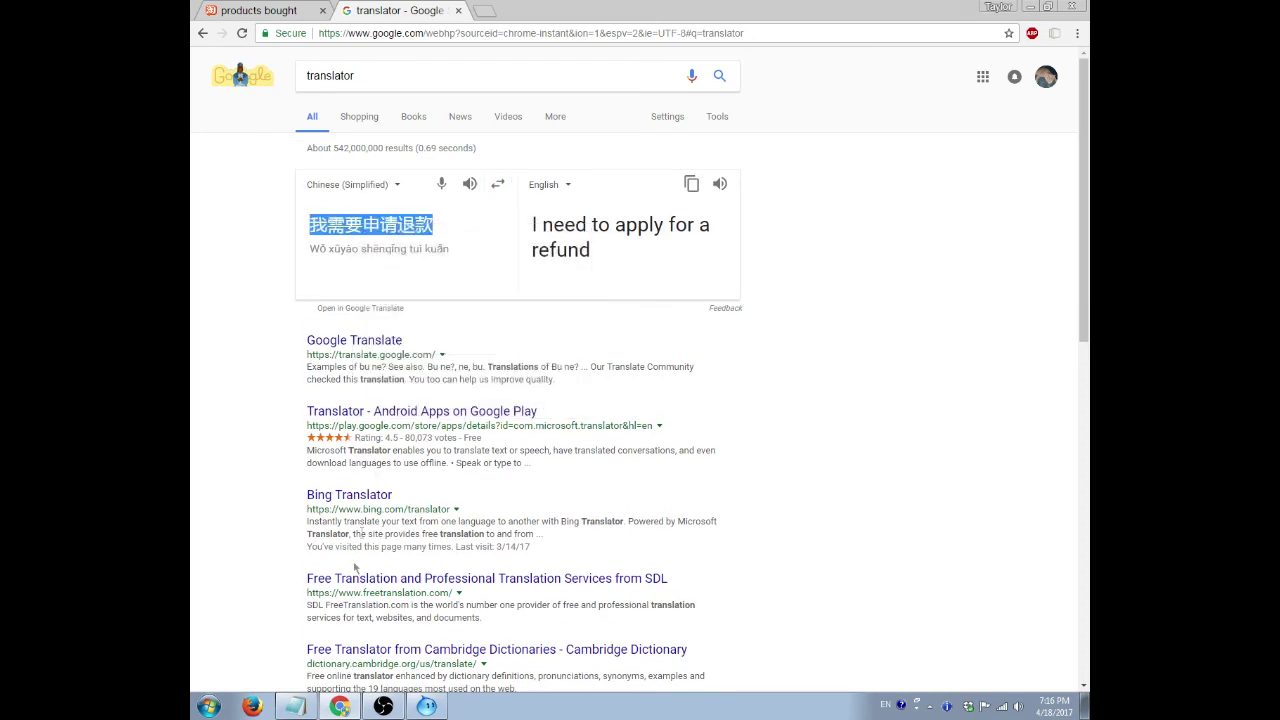
{"action": "left_click", "coordinate": [440, 712]}
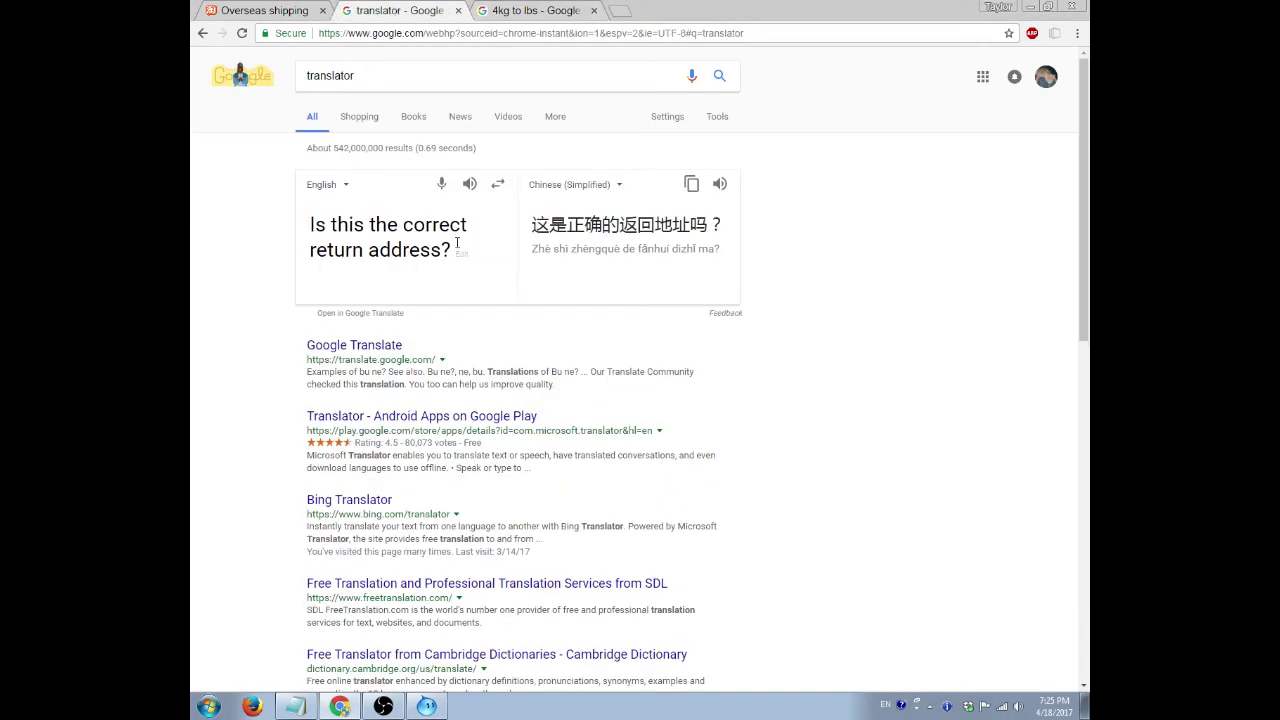
Translate "Thank you" into Chinese in place of the return address question, copy 谢谢, and switch to the 阿里旺旺 chat.
{"action": "left_click_drag", "start_coordinate": [457, 243], "coordinate": [260, 210]}
{"action": "type", "text": "Thank you"}
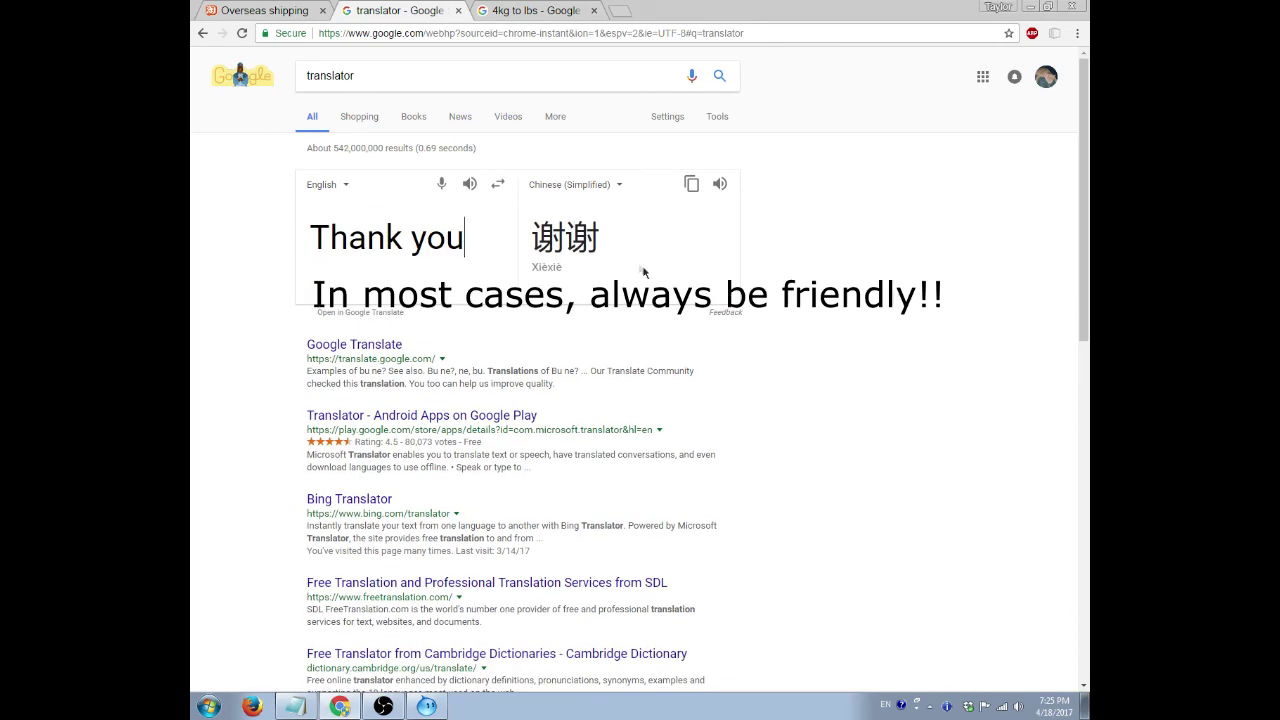
{"action": "left_click_drag", "start_coordinate": [610, 250], "coordinate": [533, 242]}
{"action": "right_click", "coordinate": [556, 246]}
{"action": "left_click", "coordinate": [582, 253]}
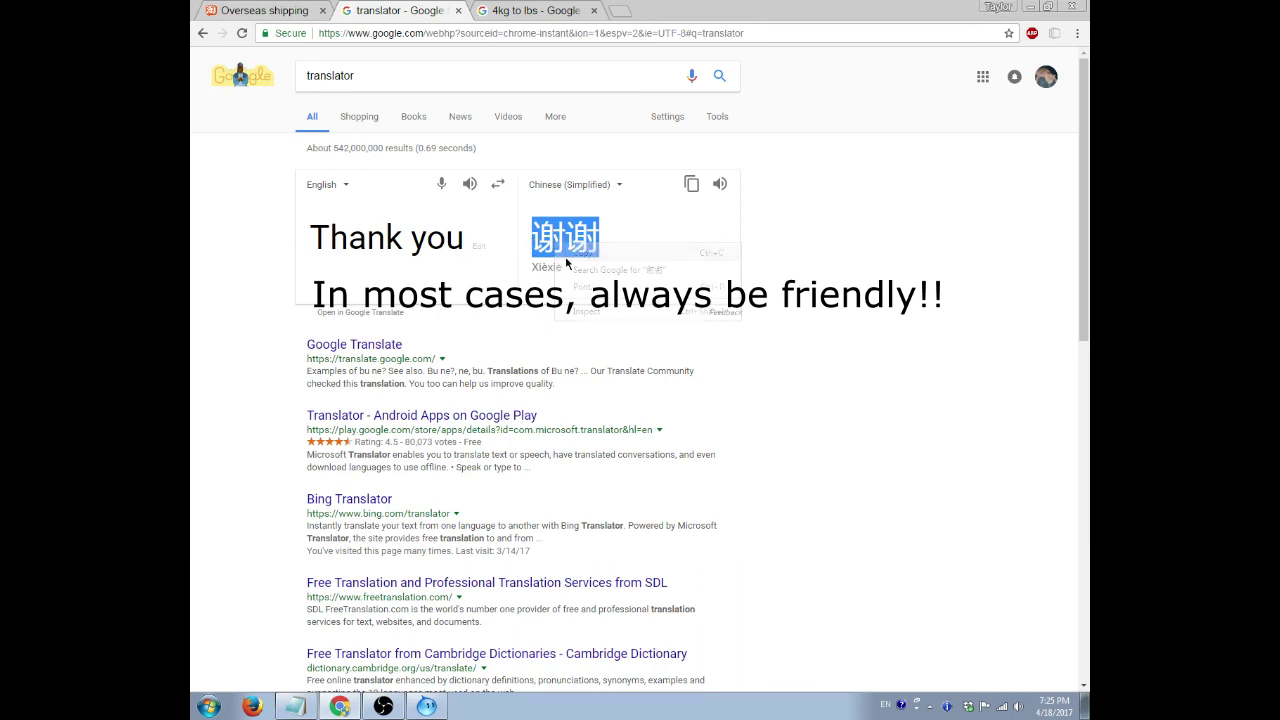
{"action": "left_click", "coordinate": [427, 706]}
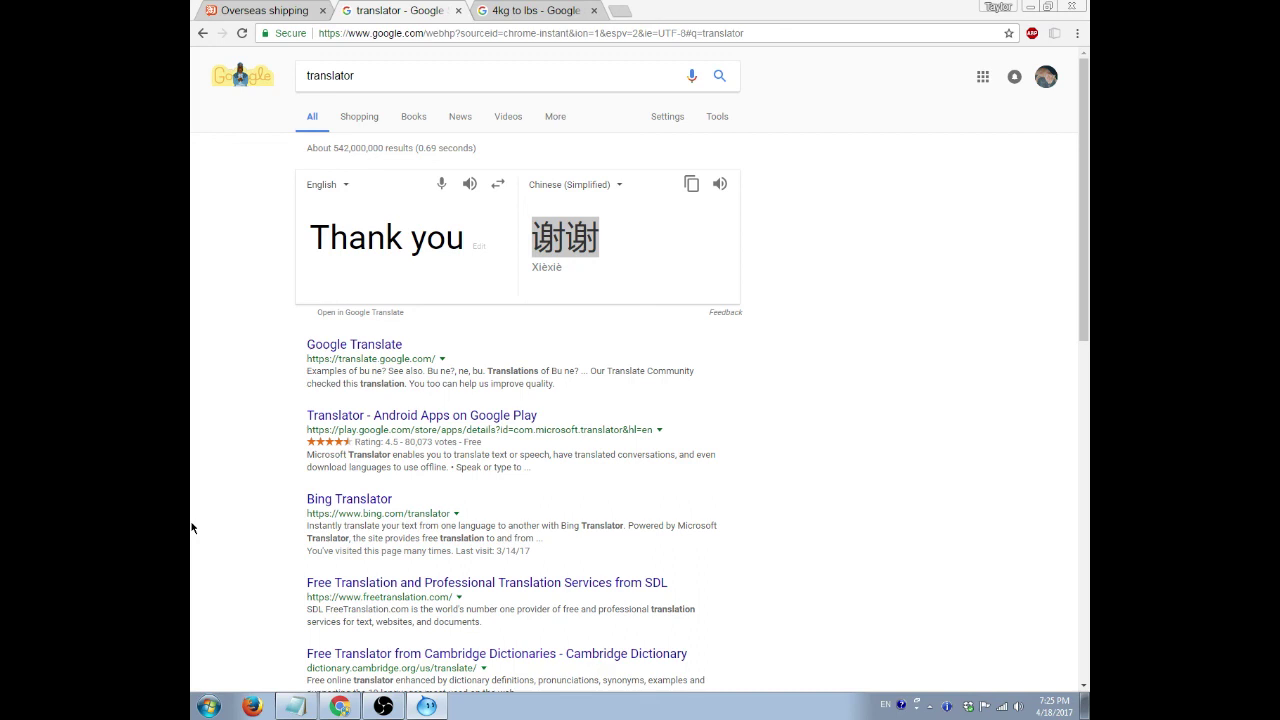
Return to the Taobao overseas shipping page with the Zhongshan Express orders.
{"action": "key", "text": "ctrl+shift+Tab"}
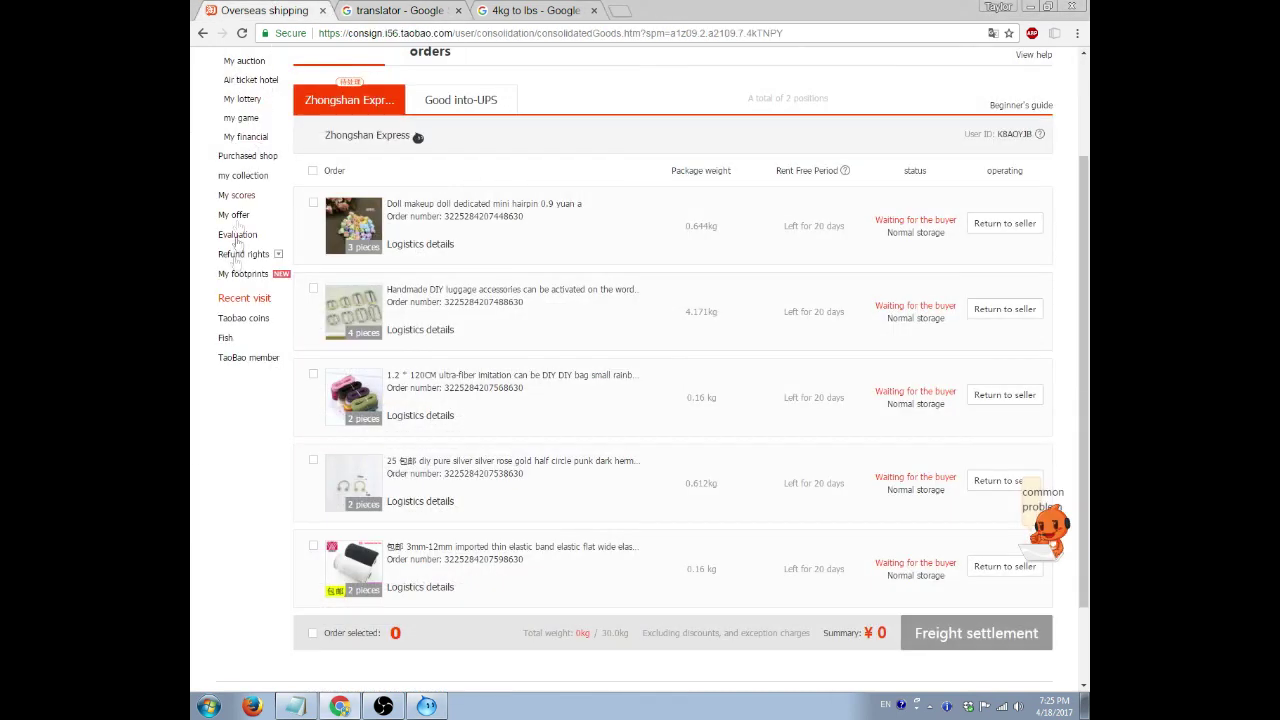